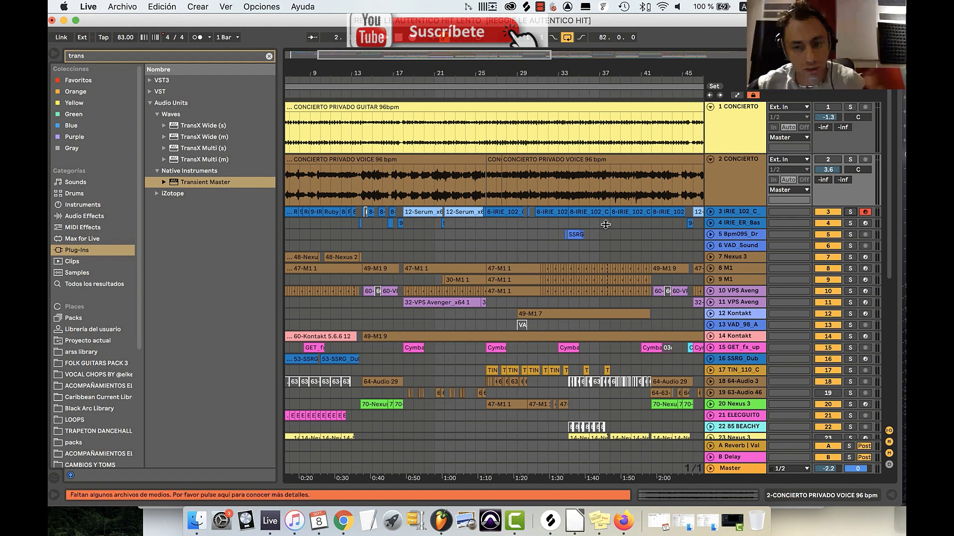
# - Unfold track 3 IRIE_102_C in the arrangement to show its MIDI clip contents
pyautogui.scroll(1, 605, 224)
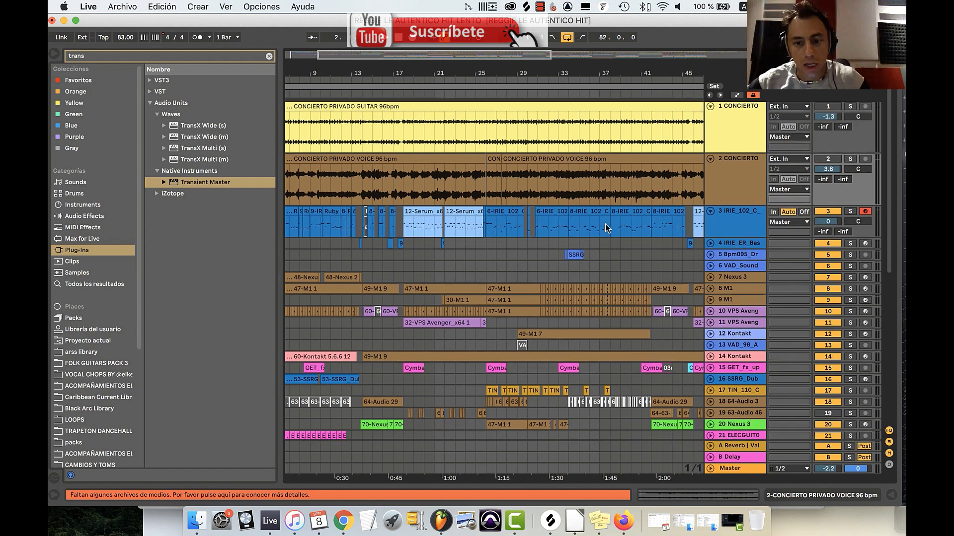
pyautogui.click(709, 213)
pyautogui.press('-')
pyautogui.press('-')
pyautogui.press('-')
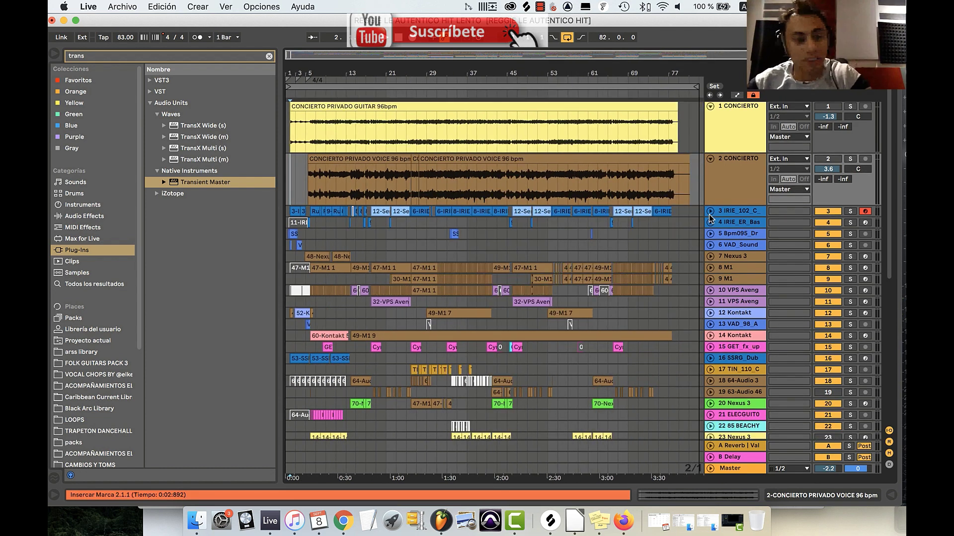
pyautogui.press('+')
pyautogui.press('+')
pyautogui.press('+')
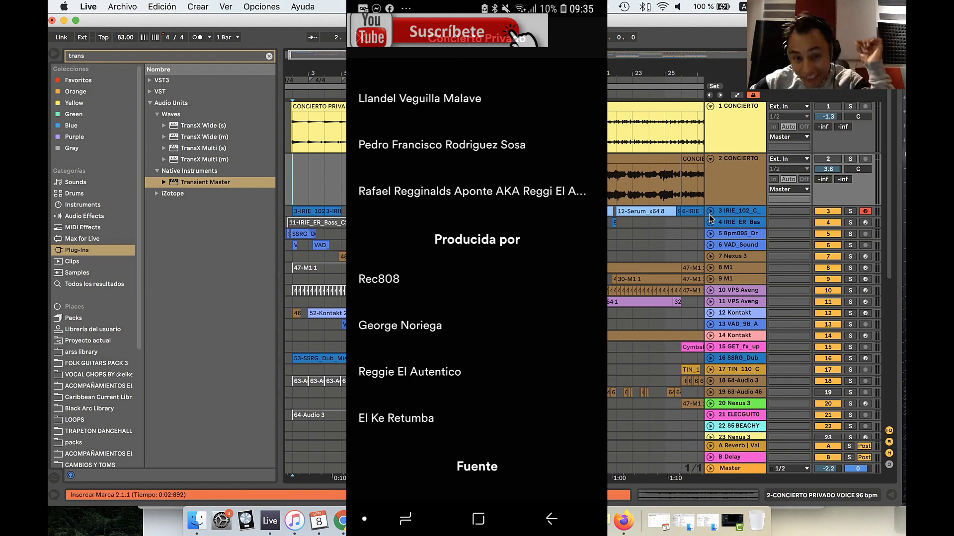
pyautogui.click(709, 215)
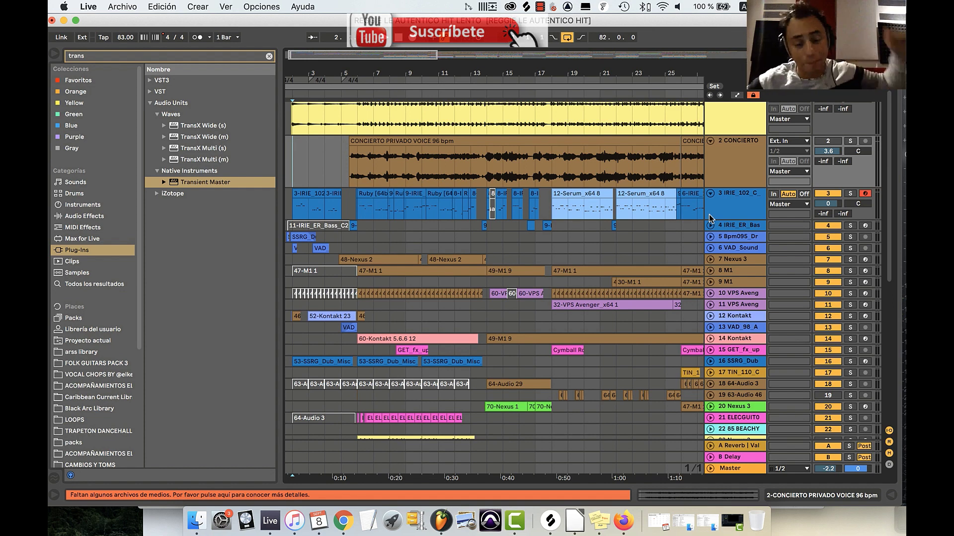
# - Unfold track 4 IRIE_ER_Bass and track 5 Bpm095_DrumLoop and adjust their heights
pyautogui.hscroll(-1, 709, 214)
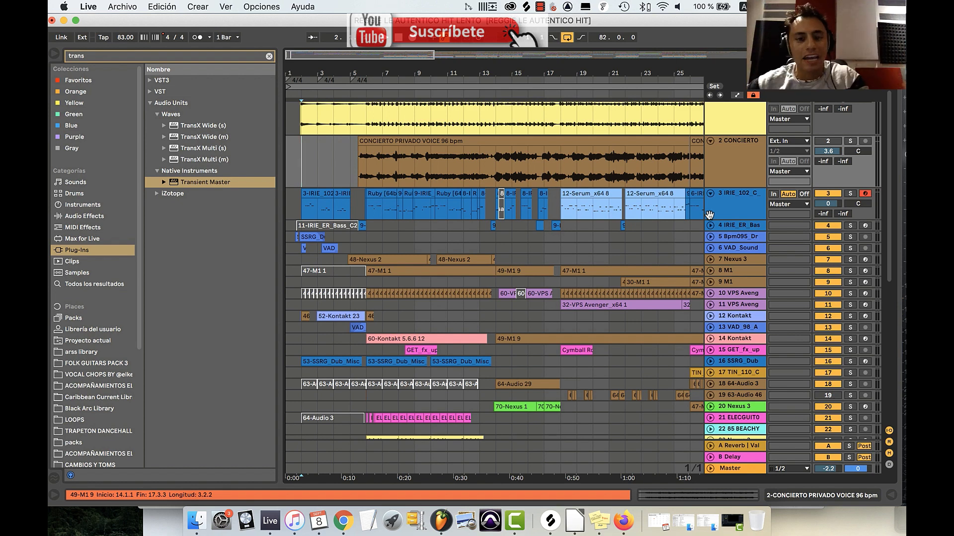
pyautogui.press('-')
pyautogui.press('-')
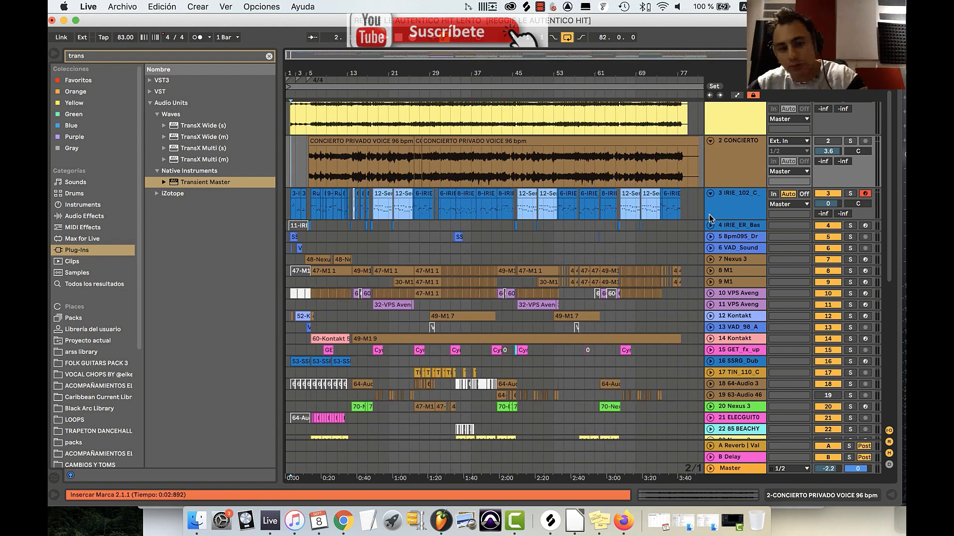
pyautogui.scroll(-3, 710, 219)
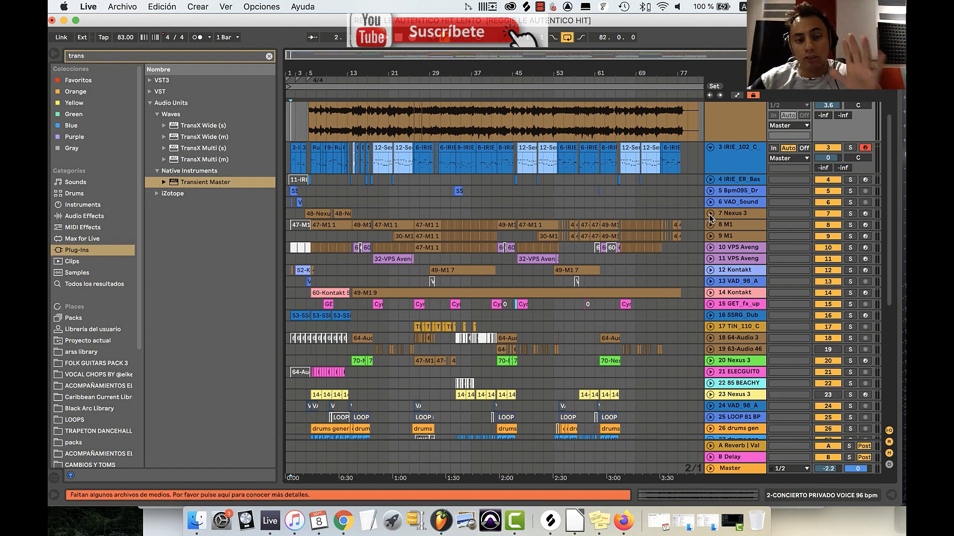
pyautogui.click(710, 179)
pyautogui.click(710, 201)
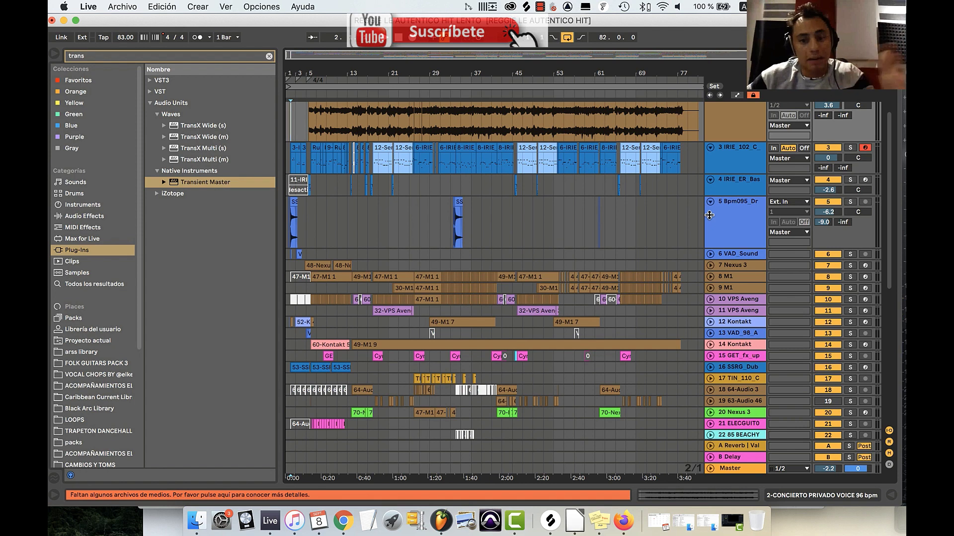
pyautogui.moveTo(709, 196); pyautogui.dragTo(709, 206)
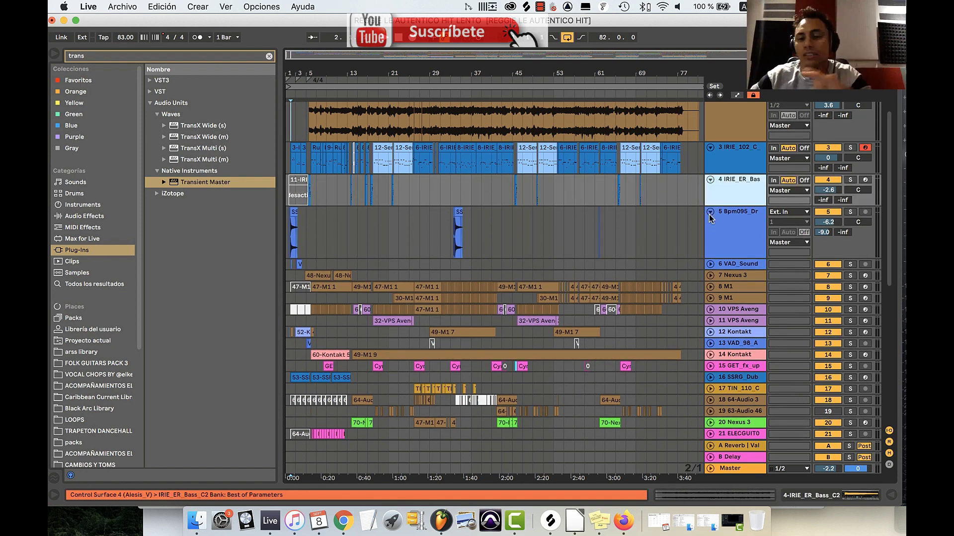
pyautogui.moveTo(709, 257); pyautogui.dragTo(709, 215)
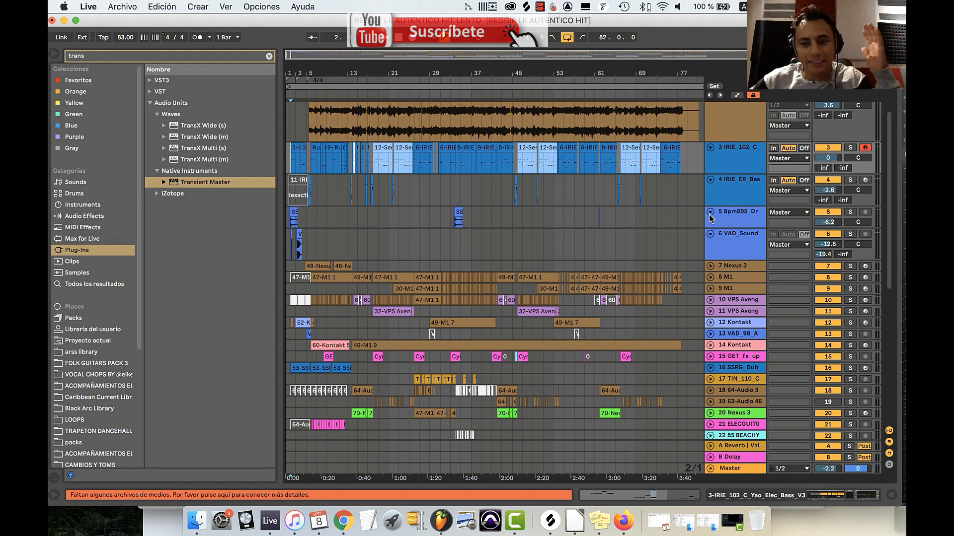
pyautogui.click(710, 219)
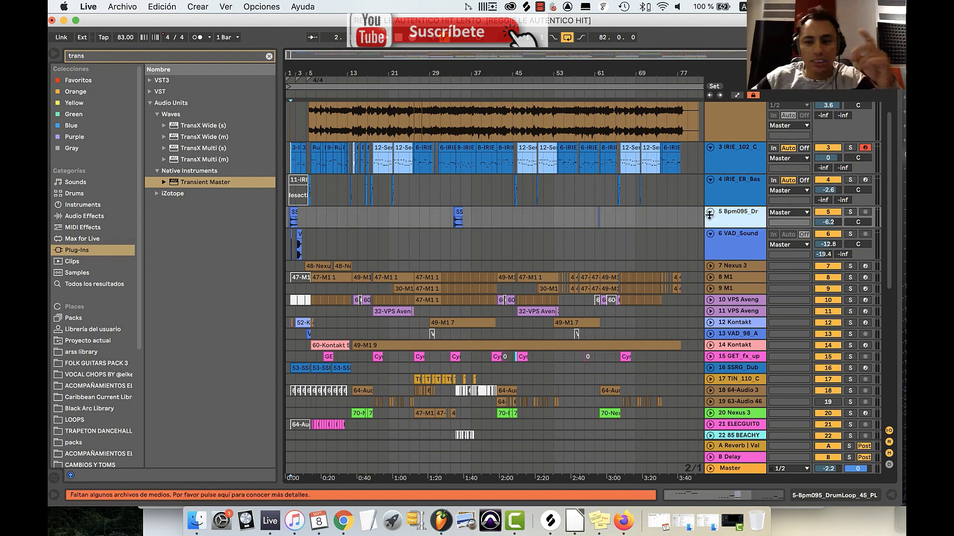
pyautogui.moveTo(709, 214); pyautogui.dragTo(711, 219)
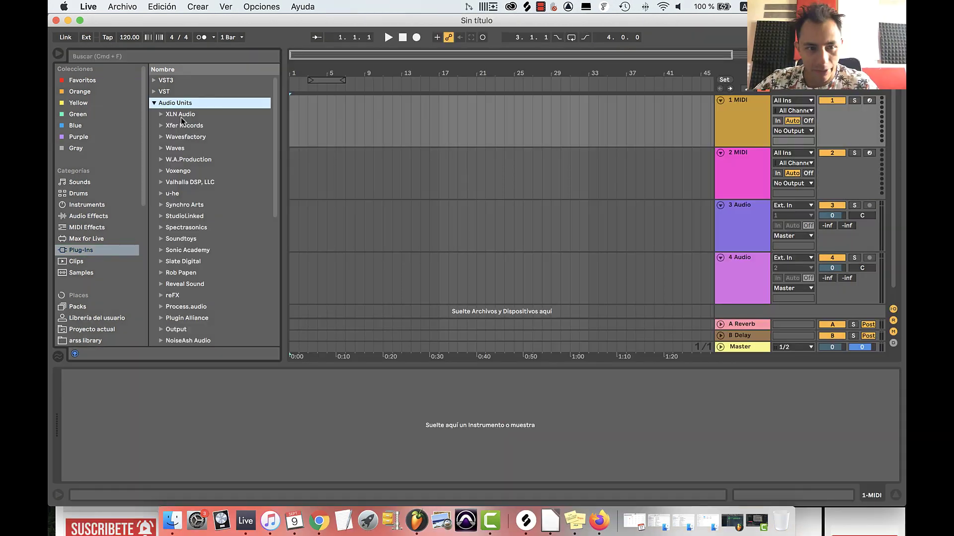
# - Look through the Audio Units plug-in manufacturers and the MIDI and audio tracks of the untitled set
pyautogui.scroll(-5, 219, 186)
pyautogui.scroll(-6, 219, 187)
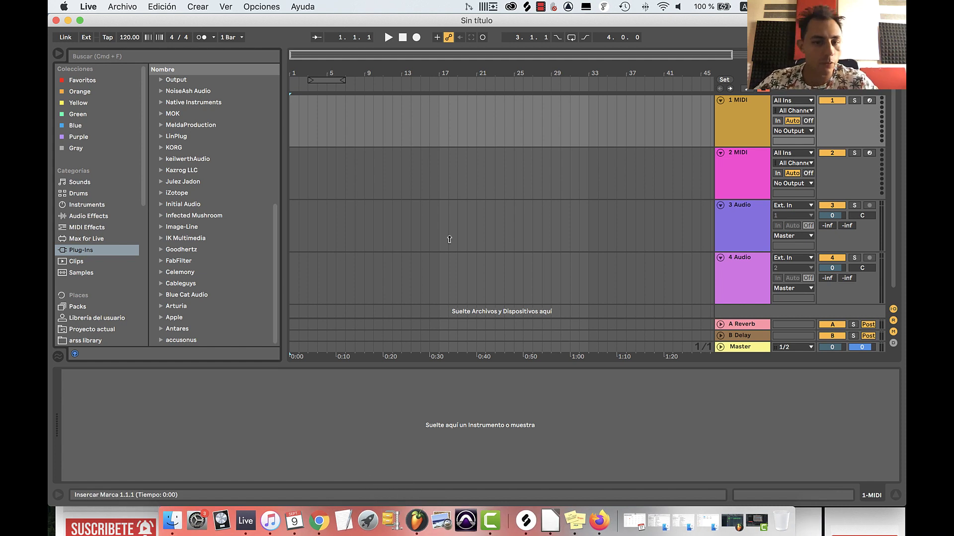
pyautogui.scroll(-1, 449, 238)
pyautogui.scroll(1, 755, 298)
pyautogui.scroll(-1, 696, 149)
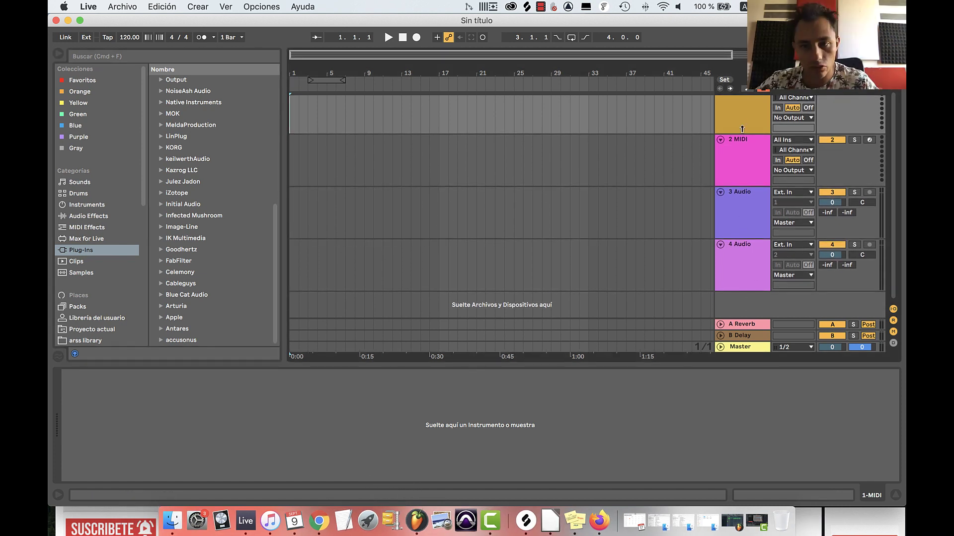
pyautogui.click(740, 128)
pyautogui.click(747, 270)
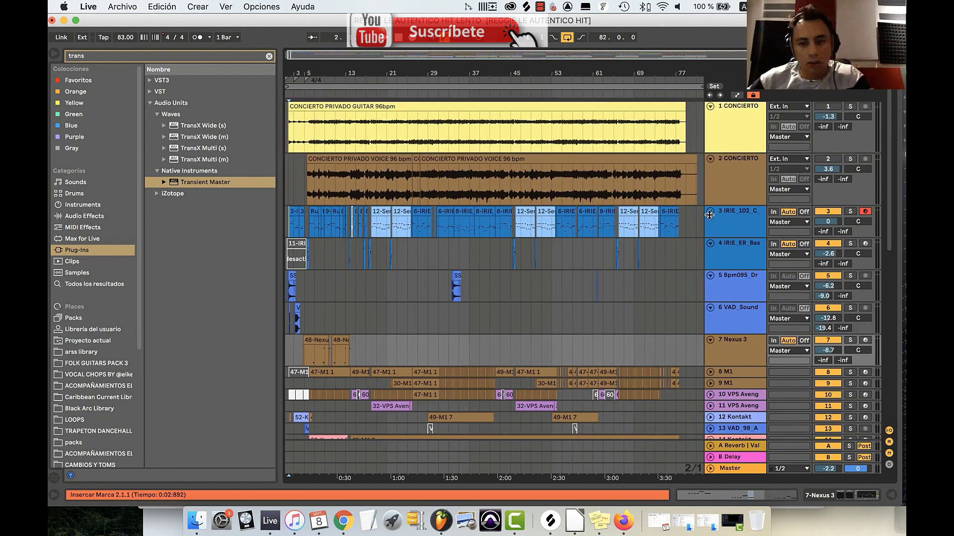
# - Survey the project's drum and percussion tracks and select the LOOP 81 BPM clip at bar 42 on track 25
pyautogui.scroll(-15, 709, 215)
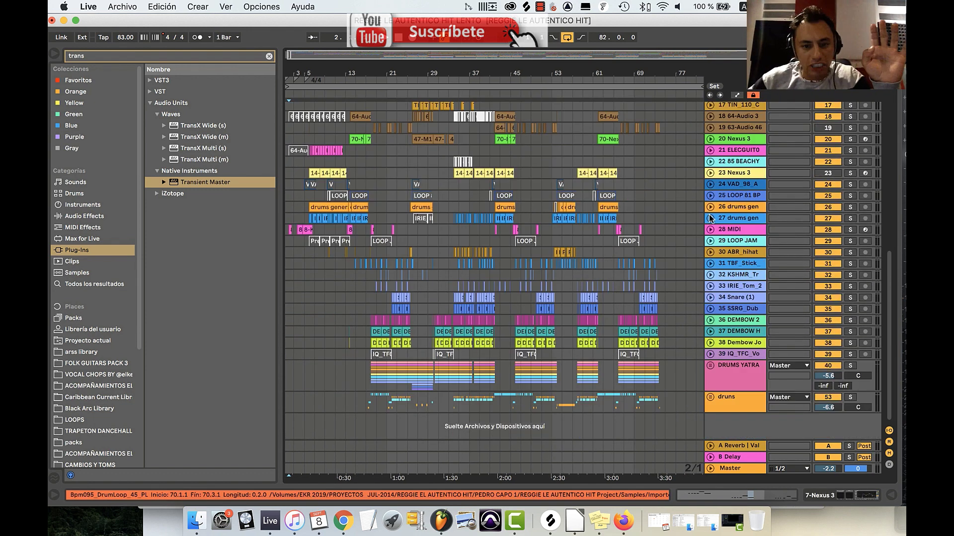
pyautogui.click(504, 196)
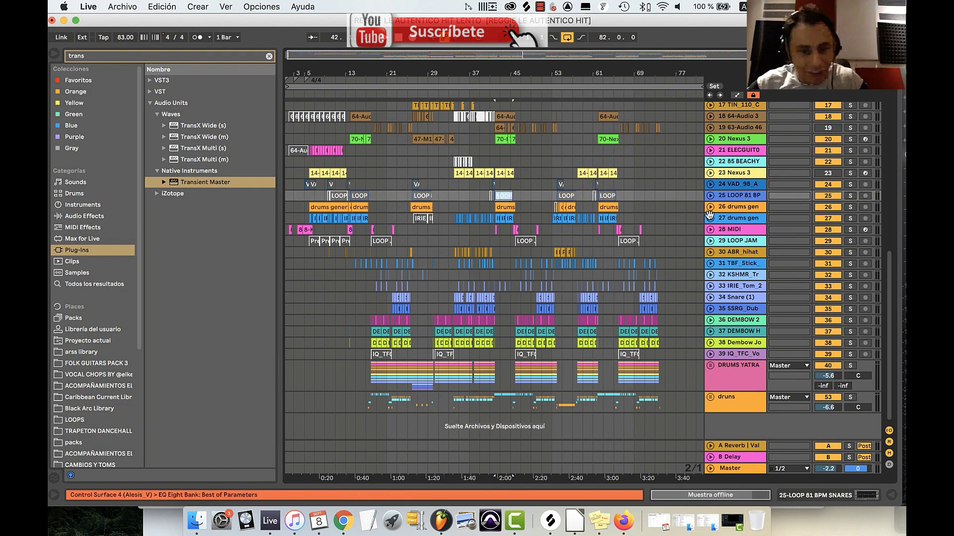
pyautogui.scroll(5, 709, 215)
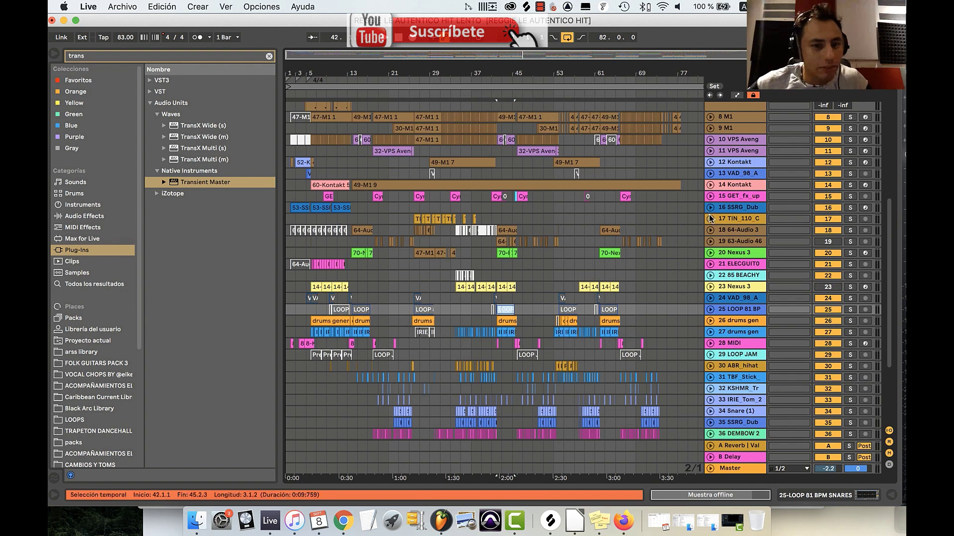
pyautogui.scroll(3, 709, 218)
pyautogui.scroll(1, 708, 217)
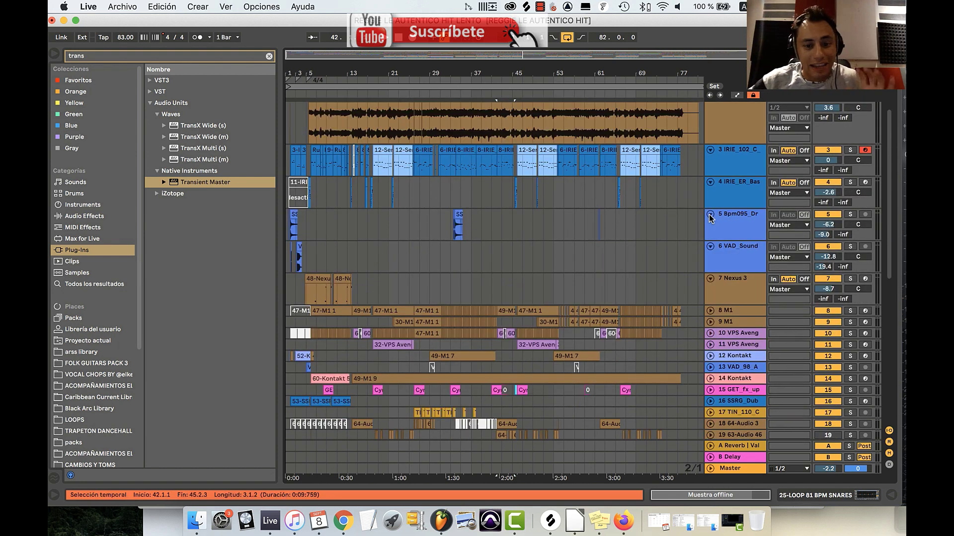
# - Select track 3 IRIE_102_C, the electric bass track
pyautogui.press('Up')
pyautogui.press('Up')
pyautogui.press('Up')
pyautogui.press('Up')
pyautogui.press('Up')
pyautogui.press('Up')
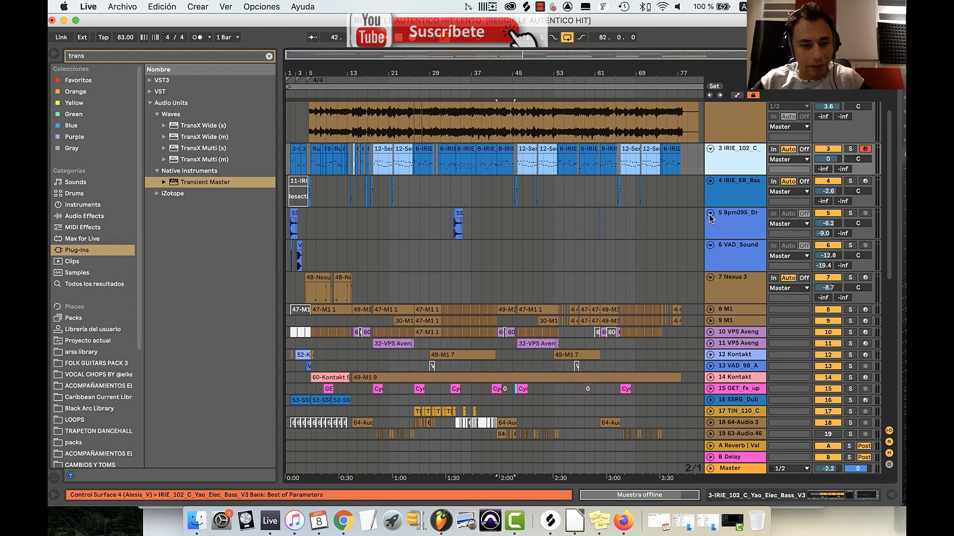
pyautogui.scroll(5, 709, 219)
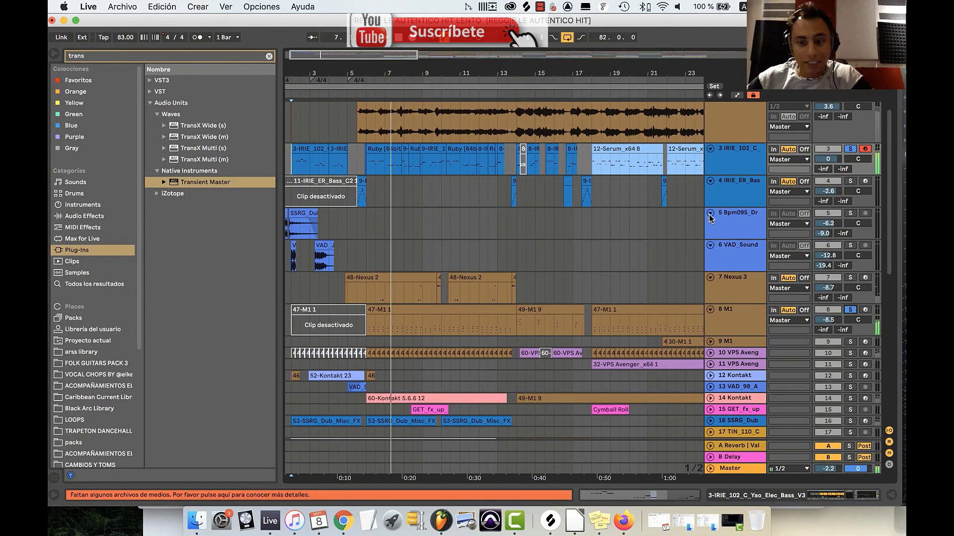
# - Unfold and solo track 14 Kontakt during playback
pyautogui.scroll(-2, 710, 216)
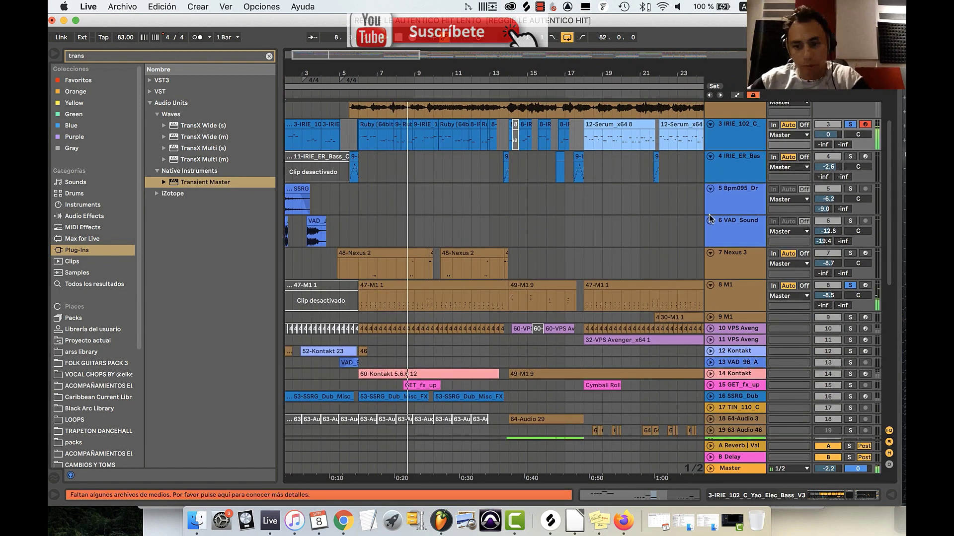
pyautogui.scroll(-1, 708, 214)
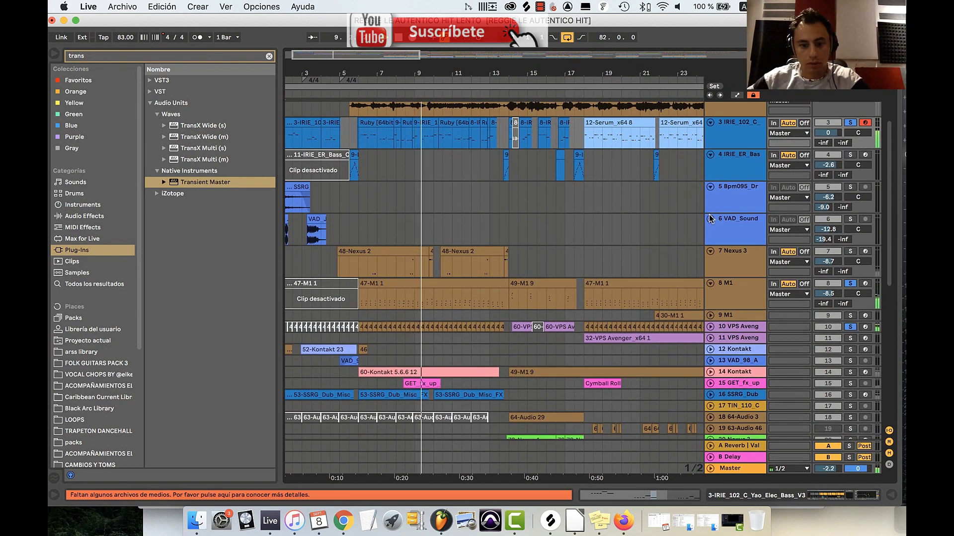
pyautogui.click(711, 372)
pyautogui.click(850, 372)
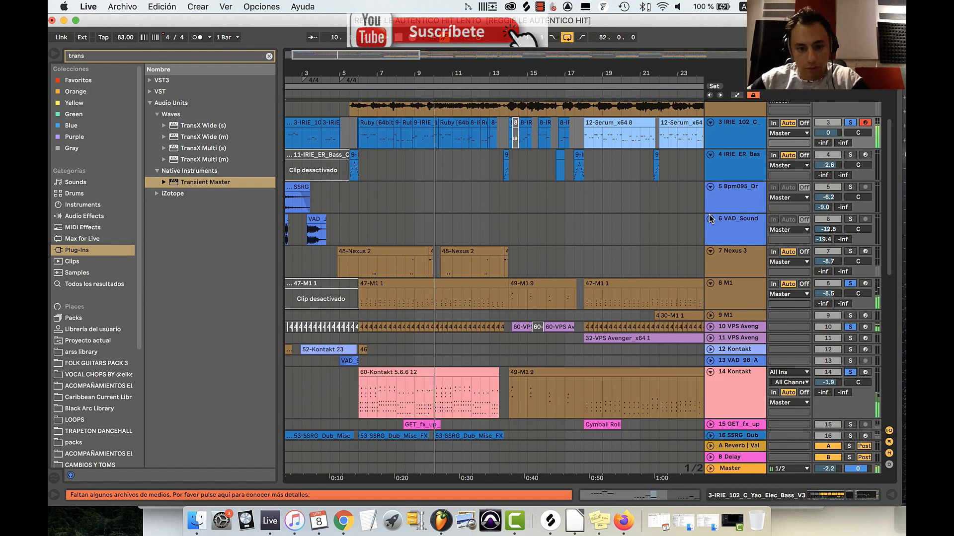
# - View the Kontakt organ instrument on track 14, raise the system volume and close the plug-in window
pyautogui.scroll(-3, 709, 219)
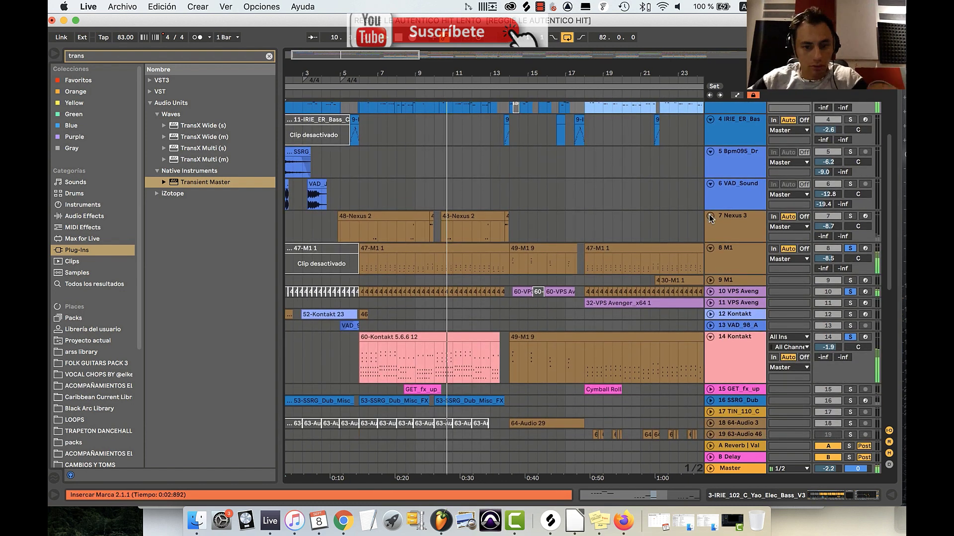
pyautogui.scroll(-3, 709, 218)
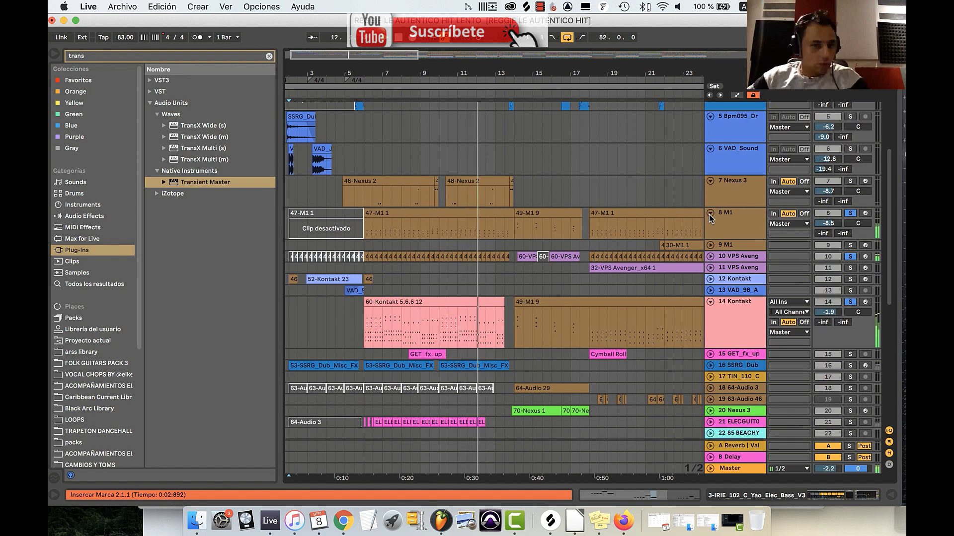
pyautogui.scroll(1, 709, 219)
pyautogui.scroll(1, 709, 214)
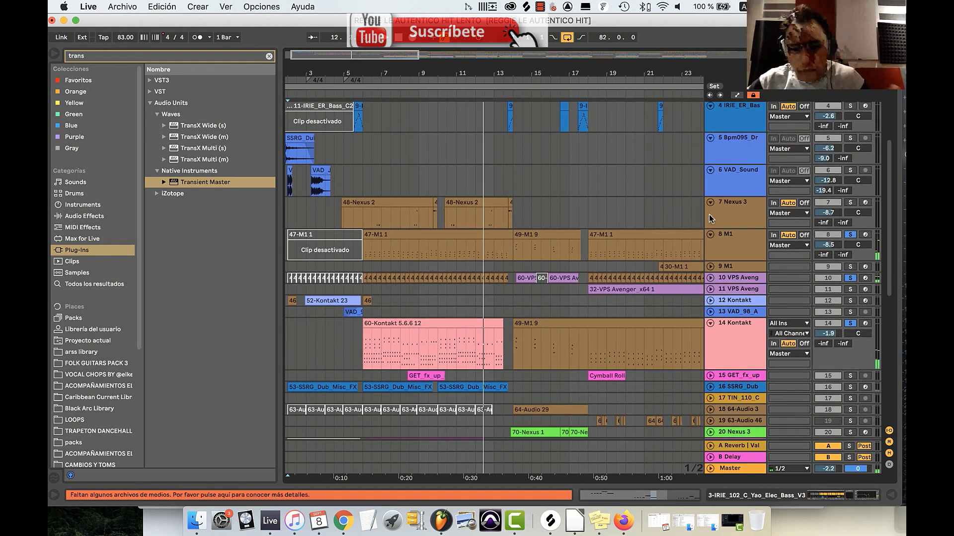
pyautogui.doubleClick(735, 334)
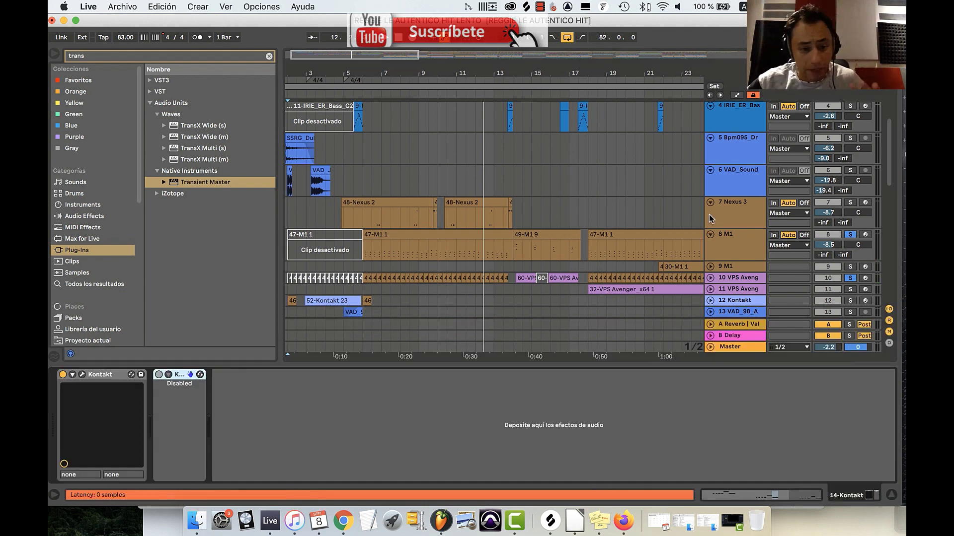
pyautogui.press('XF86AudioRaiseVolume')
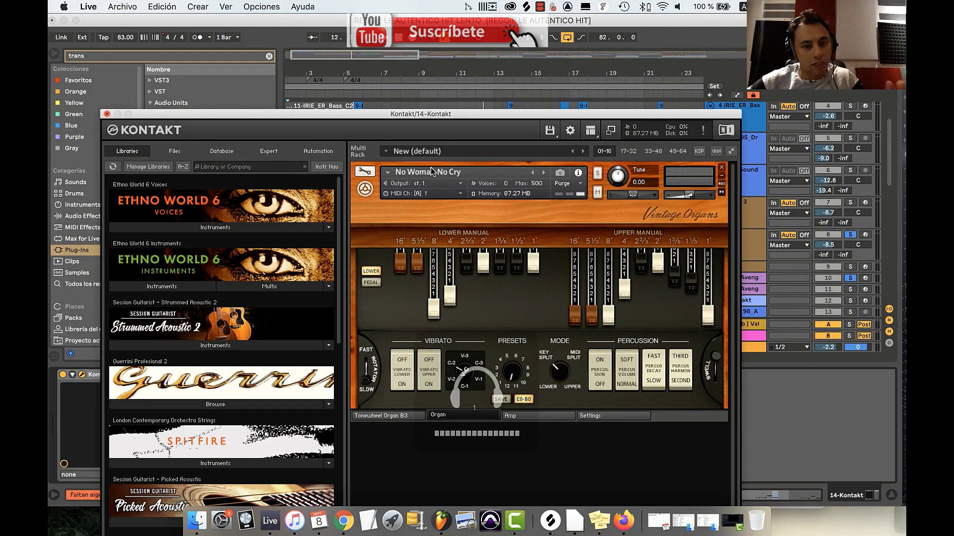
pyautogui.press('super+w')
# - Play the soloed tracks from bar 18, where the VPS Avenger clip on track 11 begins
pyautogui.scroll(1, 430, 168)
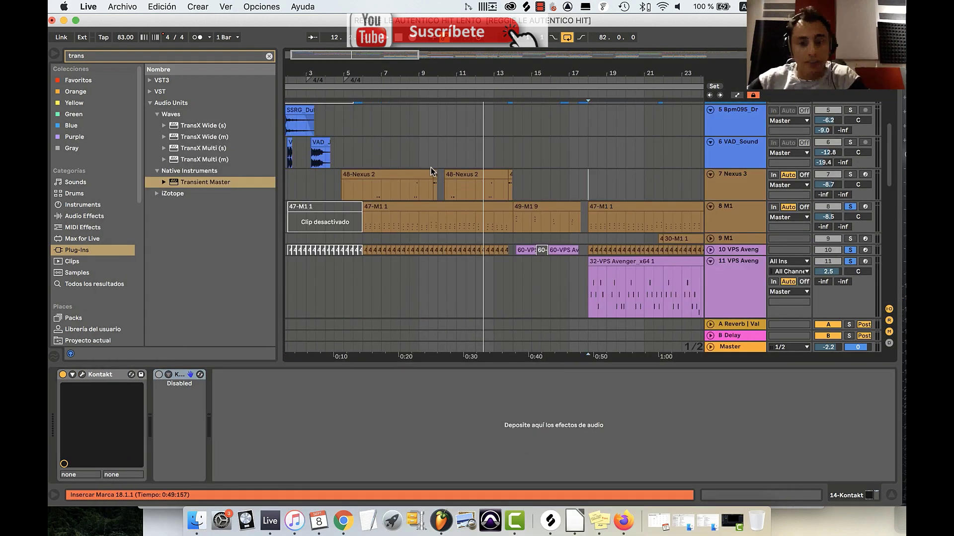
pyautogui.click(588, 184)
pyautogui.press('space')
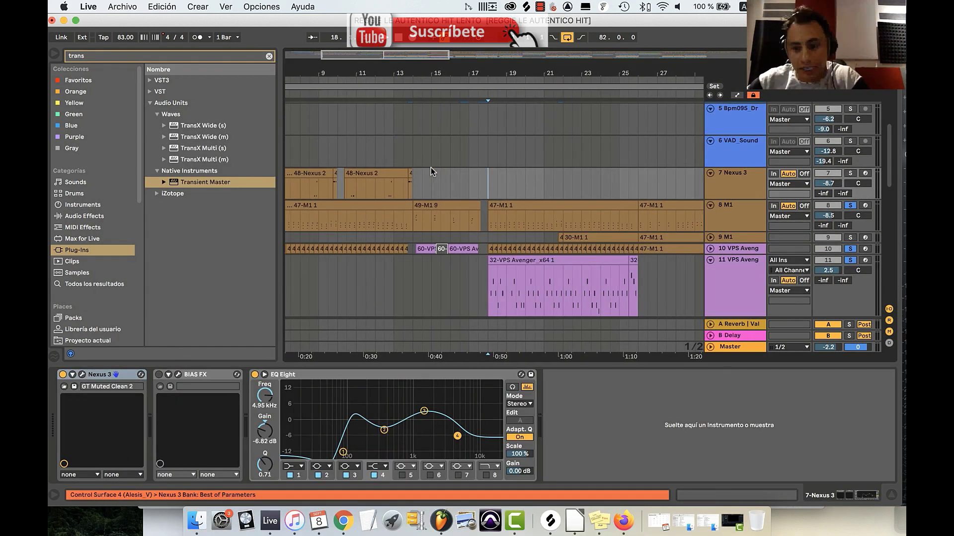
pyautogui.press('space')
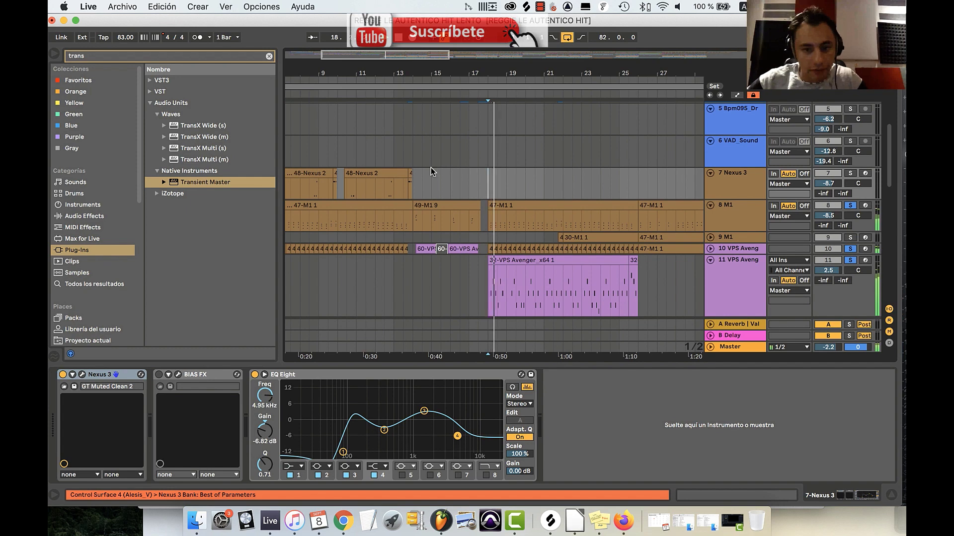
pyautogui.hscroll(5, 432, 168)
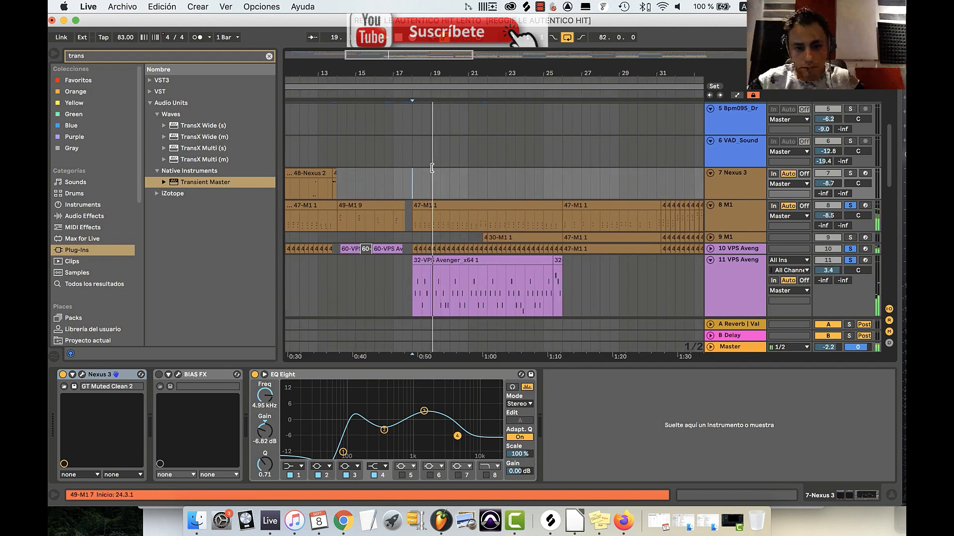
pyautogui.hscroll(4, 430, 168)
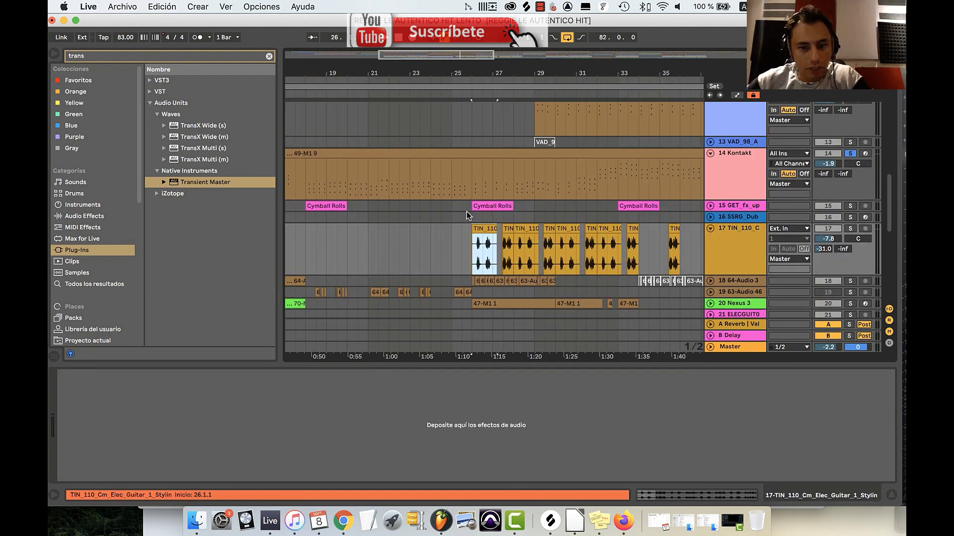
# - Solo the TIN_110 electric guitar track and select the SSRG_Dub_Misc_FX track above it
pyautogui.click(467, 215)
pyautogui.press('s')
pyautogui.press('Up')
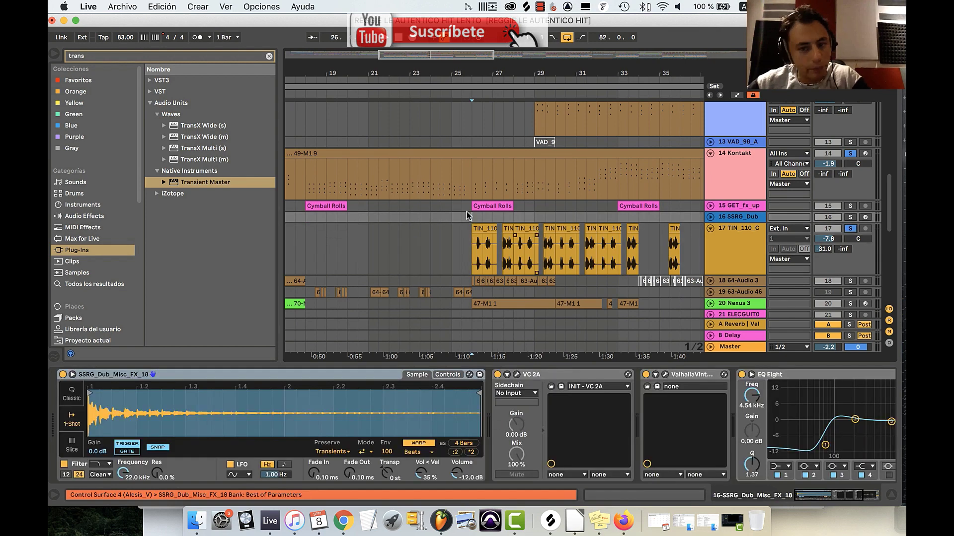
# - Unfold and solo track 18 64-Audio 3, play it with the other soloed tracks and set its volume to -8.0 dB
pyautogui.scroll(-4, 467, 215)
pyautogui.click(710, 229)
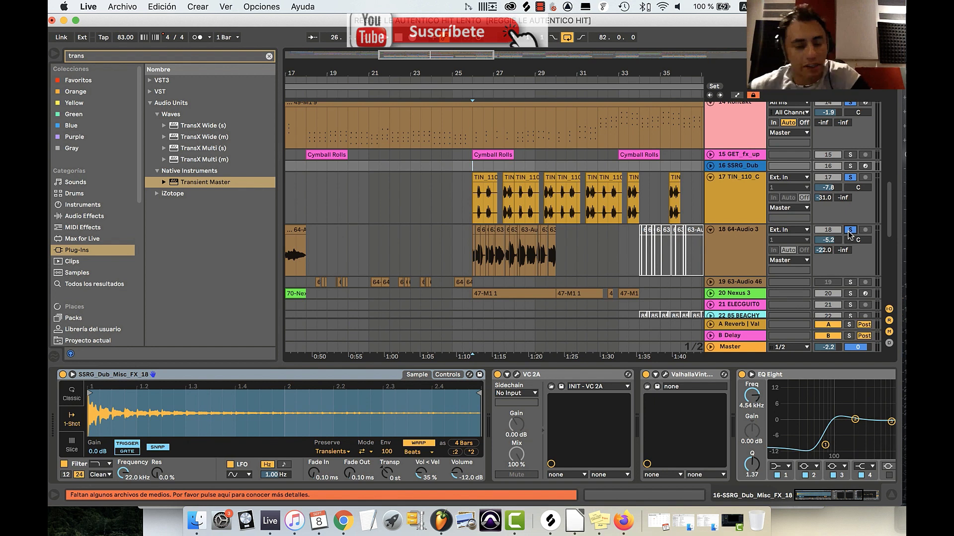
pyautogui.press('space')
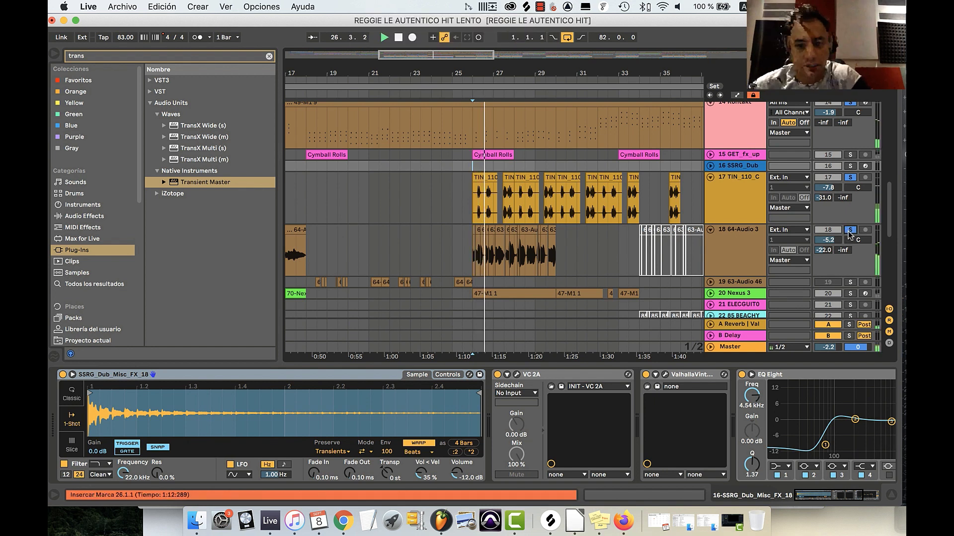
pyautogui.moveTo(828, 240); pyautogui.dragTo(827, 249)
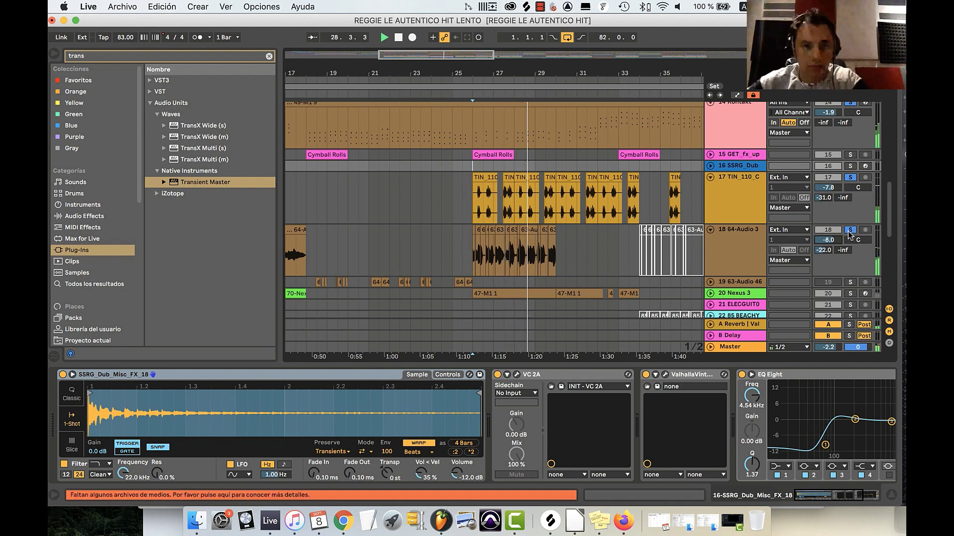
pyautogui.hscroll(-1, 608, 232)
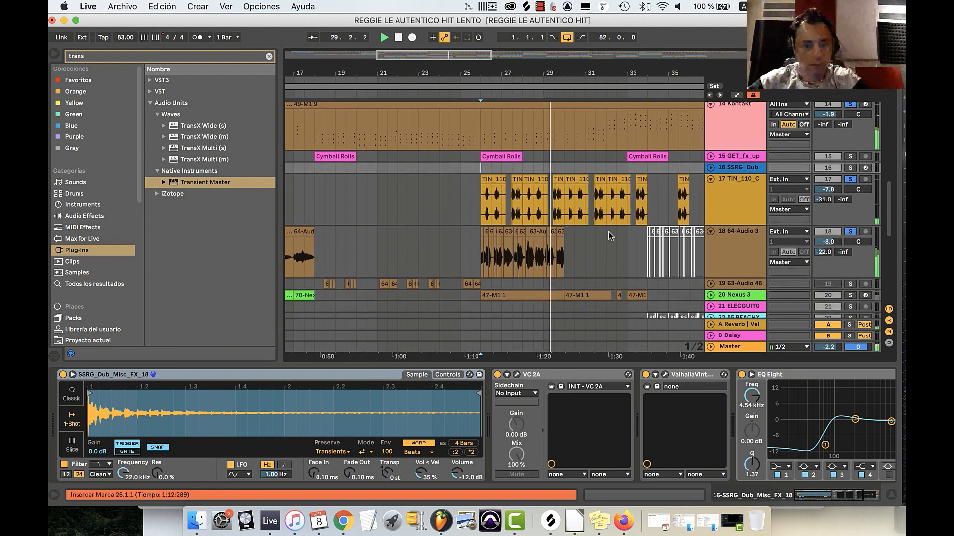
pyautogui.scroll(-3, 608, 231)
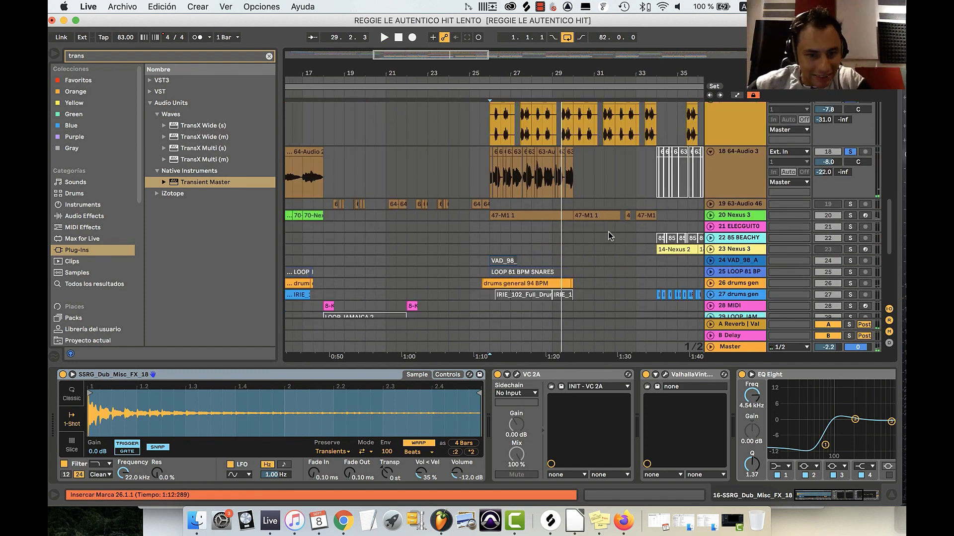
# - Turn off soloing and play the full mix from the middle of bar 22
pyautogui.click(386, 174)
pyautogui.scroll(-5, 608, 231)
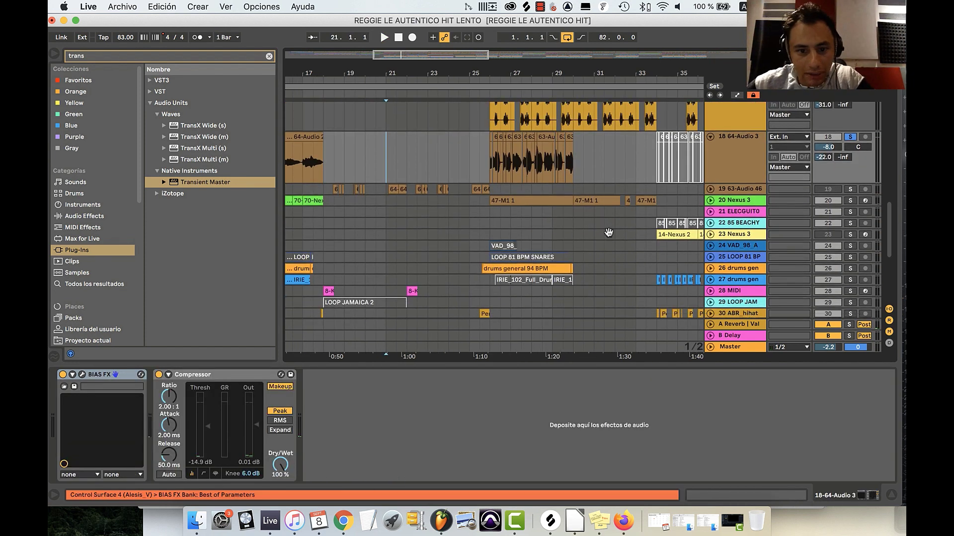
pyautogui.scroll(15, 438, 245)
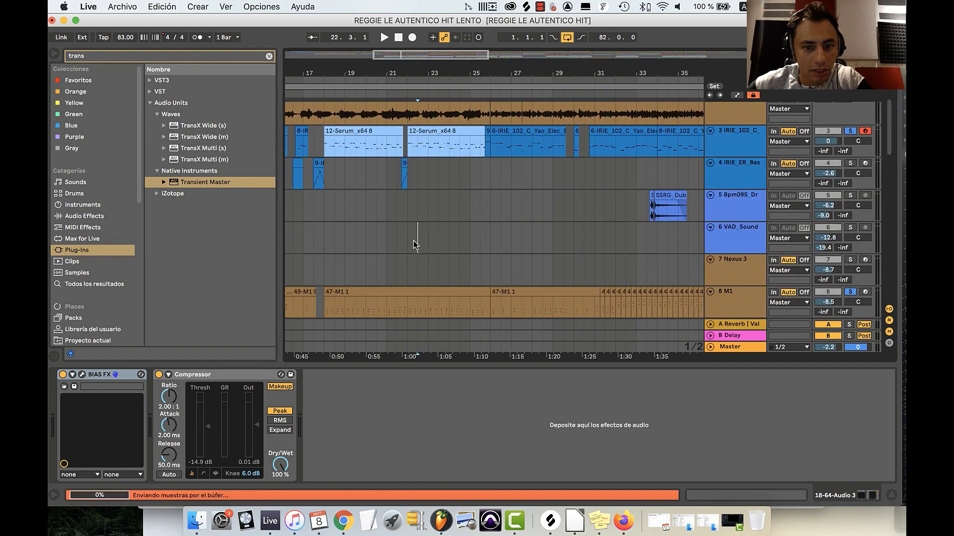
pyautogui.click(414, 241)
pyautogui.click(850, 131)
pyautogui.press('space')
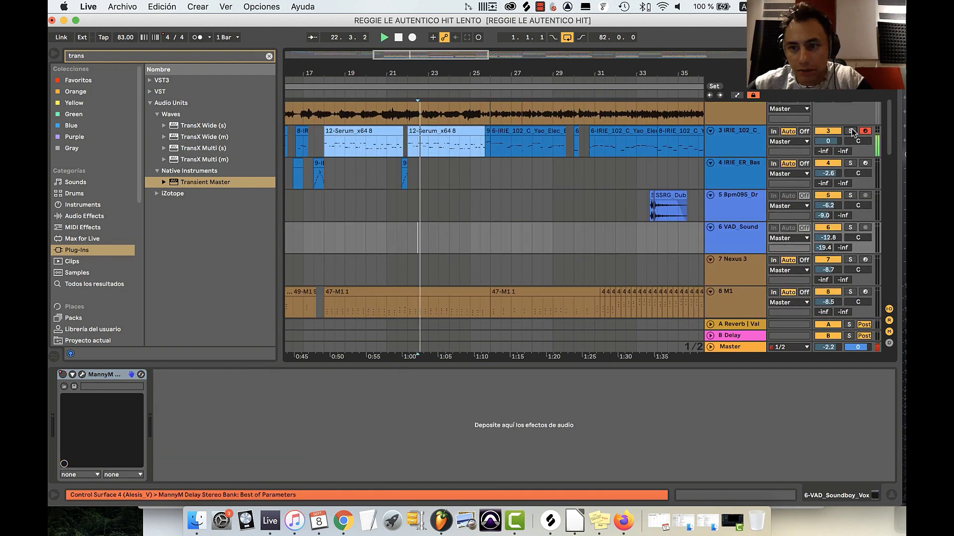
# - Play the full mix from the start of bar 22 while reviewing the tracks down to the drum groups
pyautogui.press('Up')
pyautogui.press('Left')
pyautogui.scroll(-6, 853, 132)
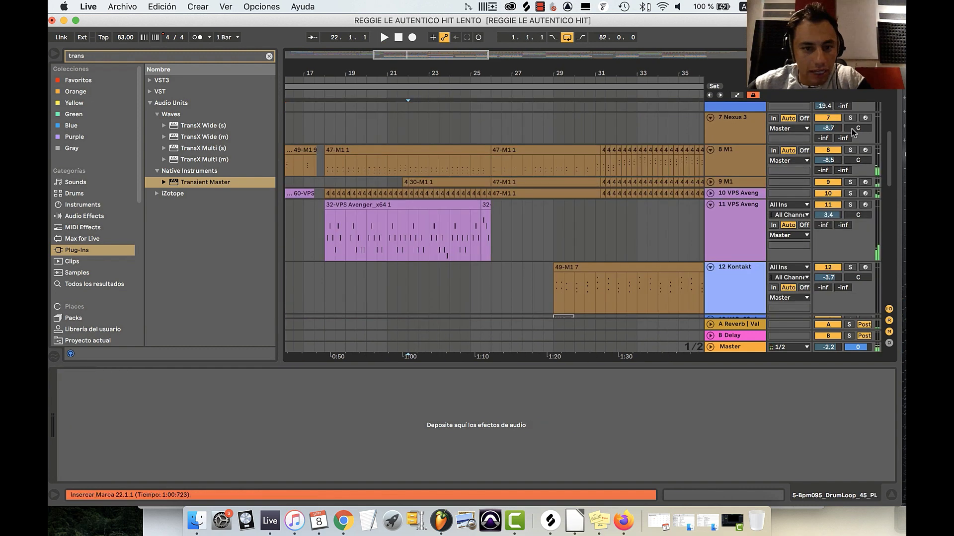
pyautogui.scroll(-10, 853, 133)
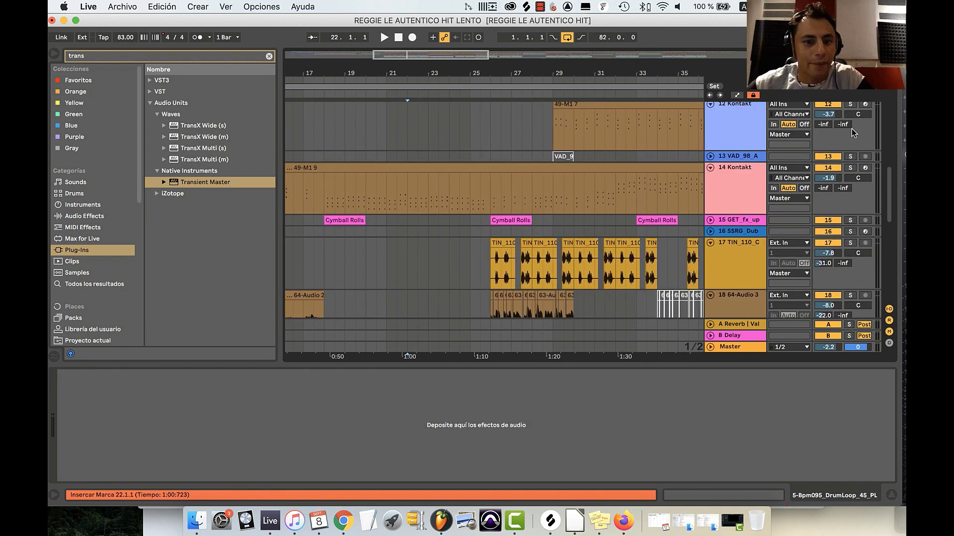
pyautogui.scroll(-1, 853, 133)
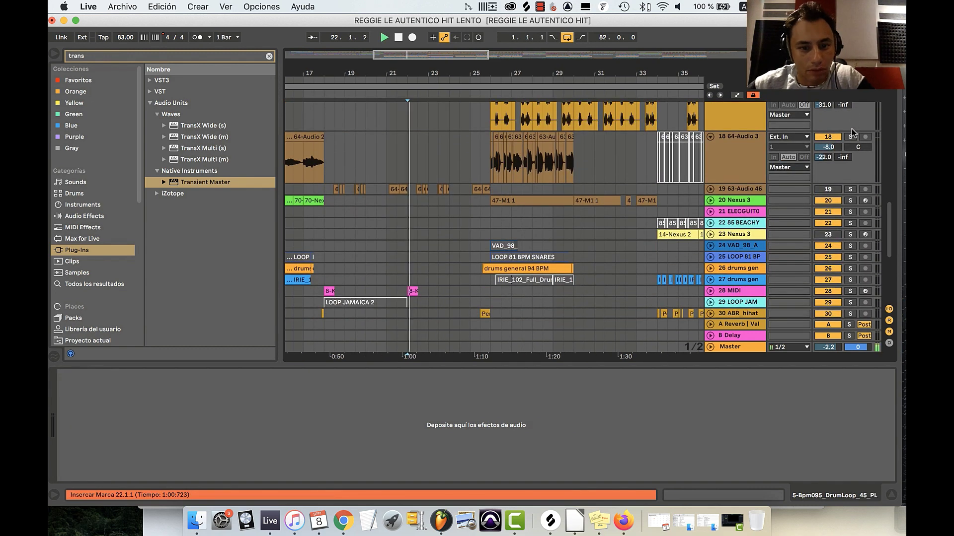
pyautogui.scroll(-8, 852, 132)
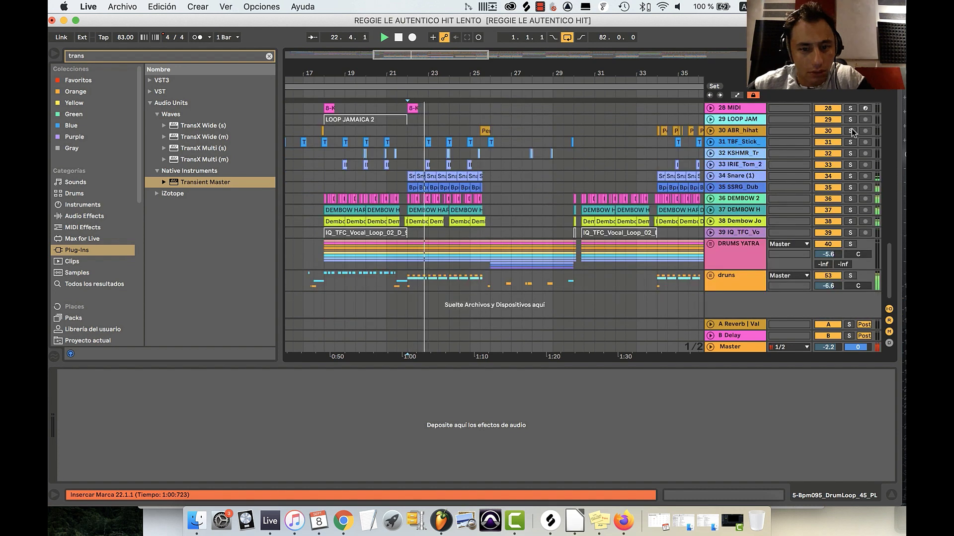
pyautogui.scroll(10, 853, 133)
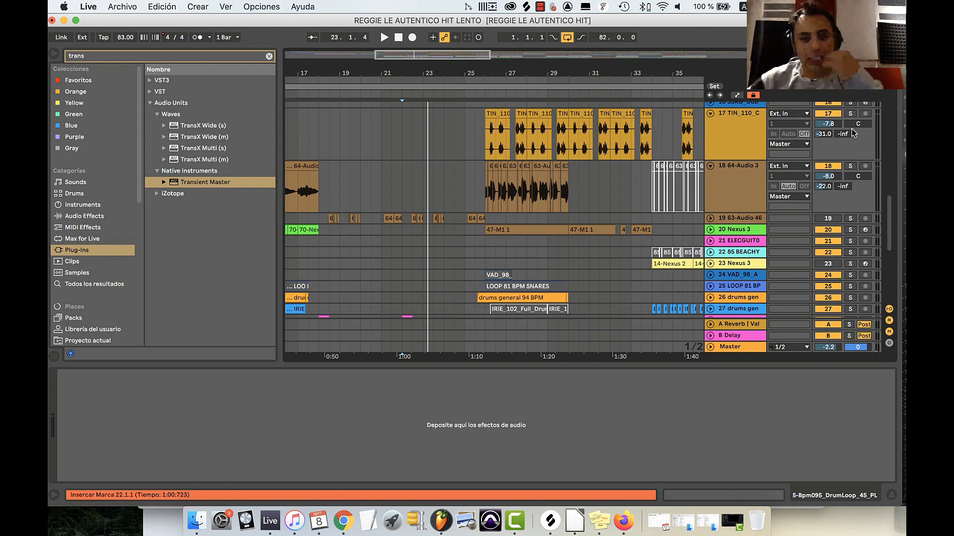
# - Unfold track 9 M1, play from the start of its first clip in bar 21 and solo the track
pyautogui.scroll(3, 852, 132)
pyautogui.scroll(6, 853, 133)
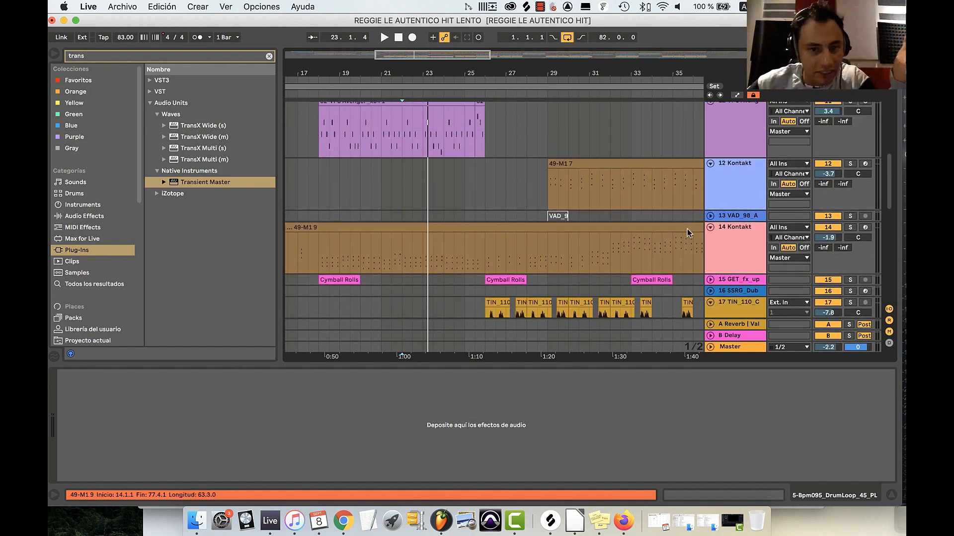
pyautogui.click(710, 123)
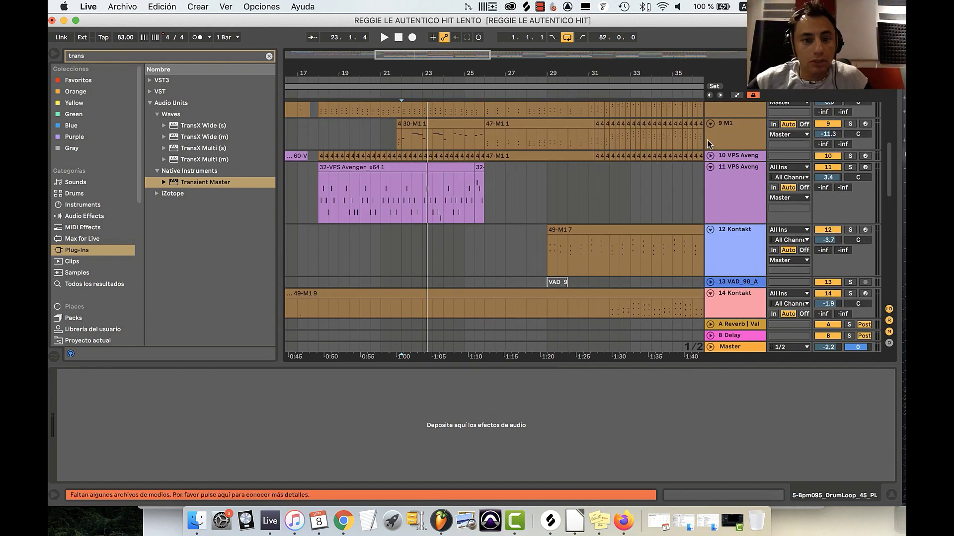
pyautogui.click(709, 144)
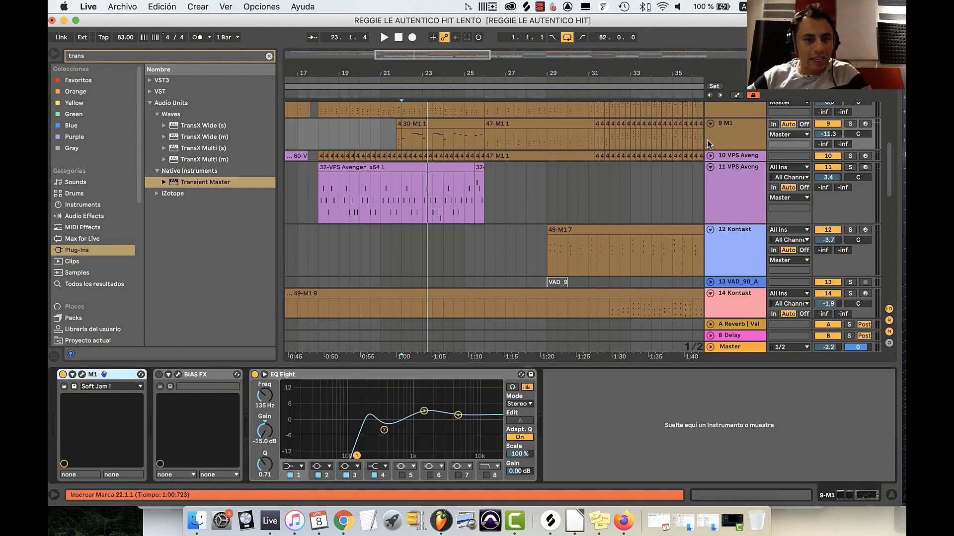
pyautogui.click(397, 138)
pyautogui.scroll(6, 396, 139)
pyautogui.press('space')
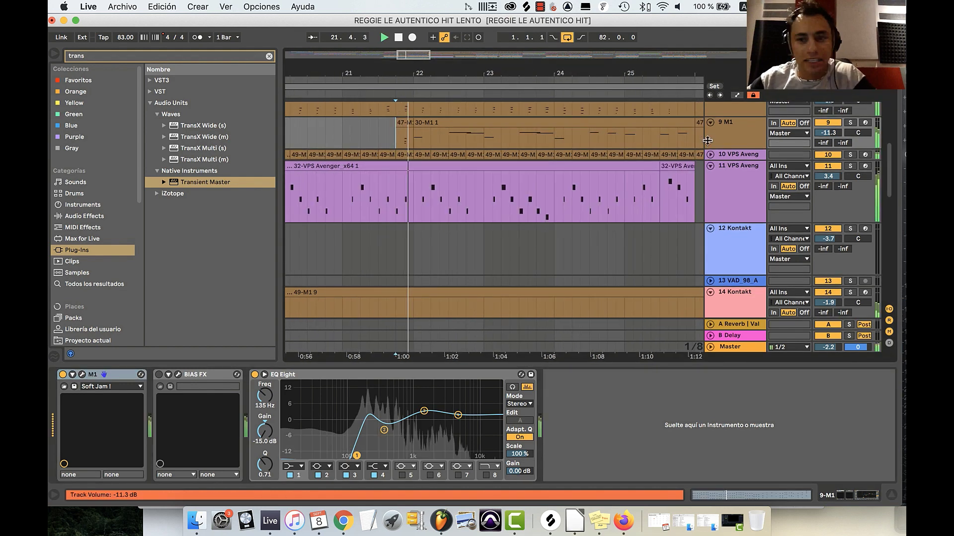
pyautogui.press('s')
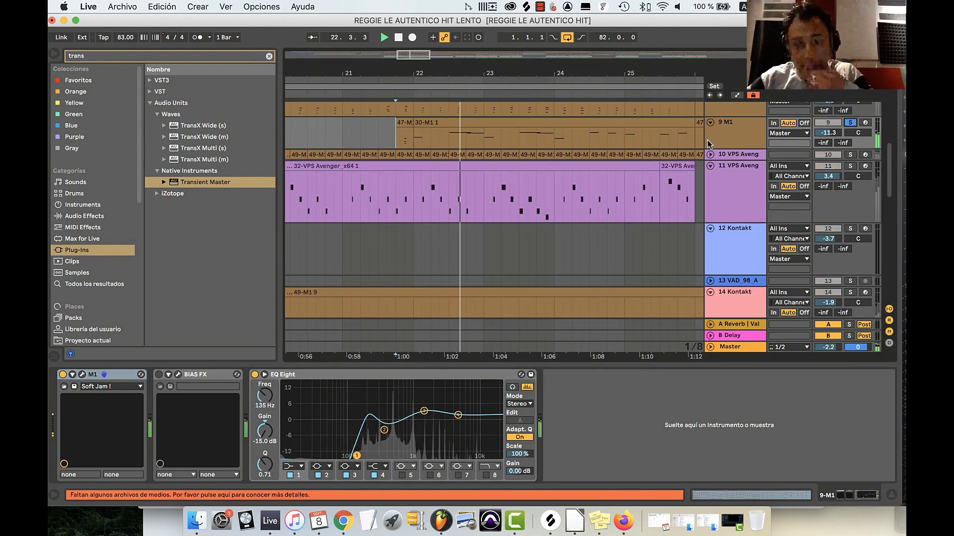
# - Add track 8 M1 and the bass on track 3 to the soloed playback
pyautogui.scroll(5, 710, 144)
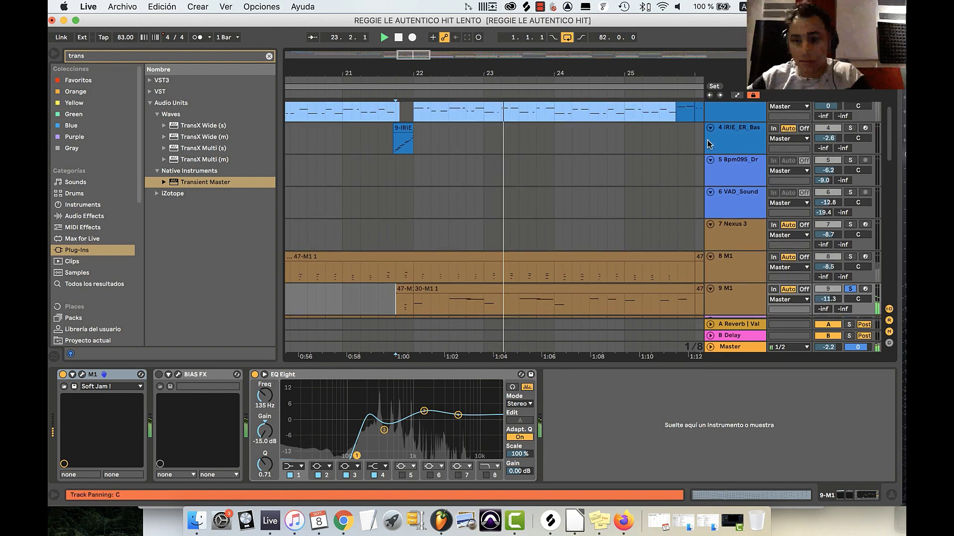
pyautogui.keyDown('super'); pyautogui.click(849, 257); pyautogui.keyUp('super')
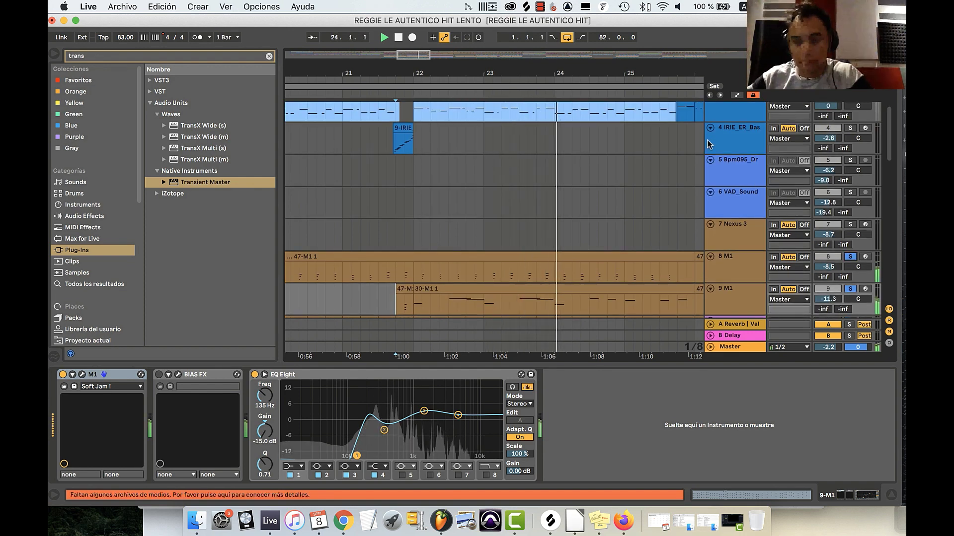
pyautogui.scroll(3, 709, 144)
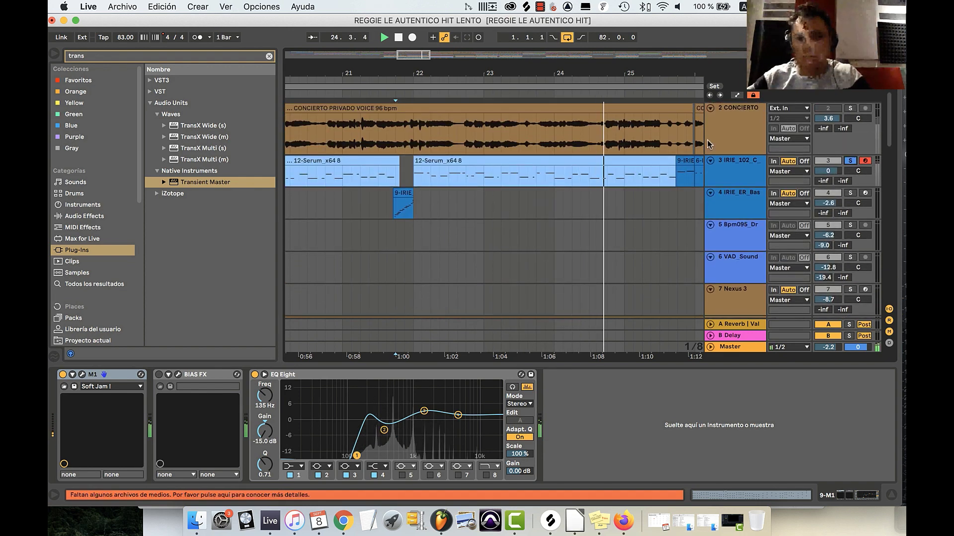
# - Clear the solos, listen to the full mix up to bar 26 and stop playback
pyautogui.click(849, 161)
pyautogui.press('-')
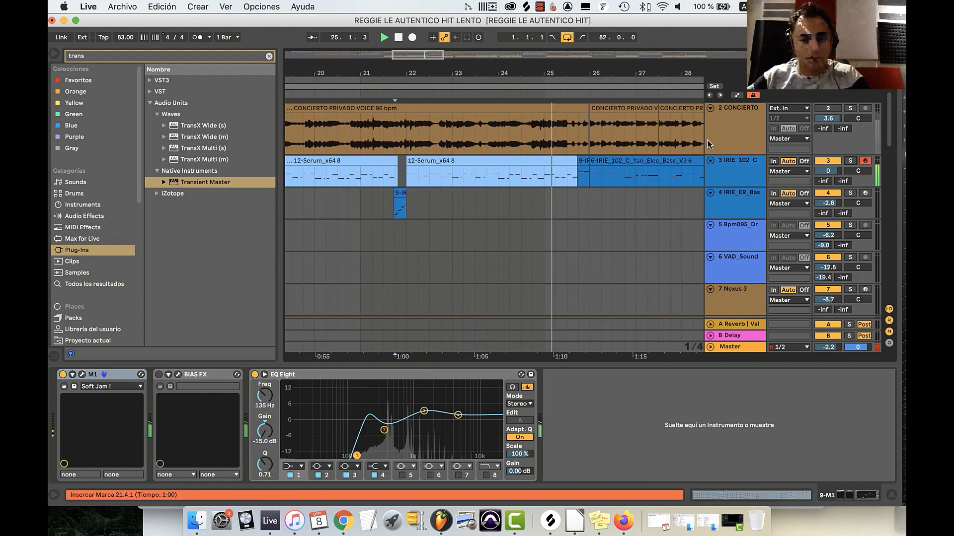
pyautogui.press('-')
pyautogui.press('-')
pyautogui.press('-')
pyautogui.press('space')
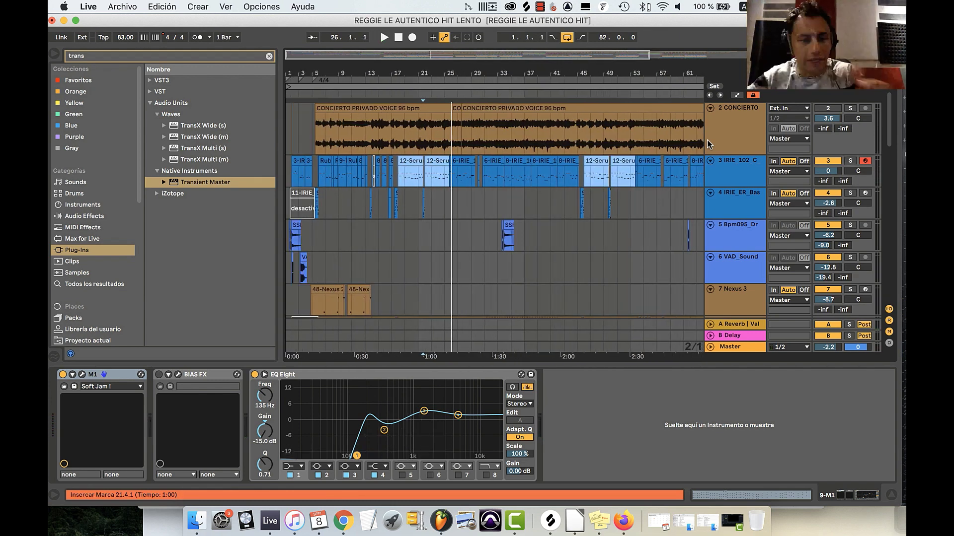
# - Unfold the drum loop tracks 27 and 26 to show their waveforms
pyautogui.scroll(-2, 709, 144)
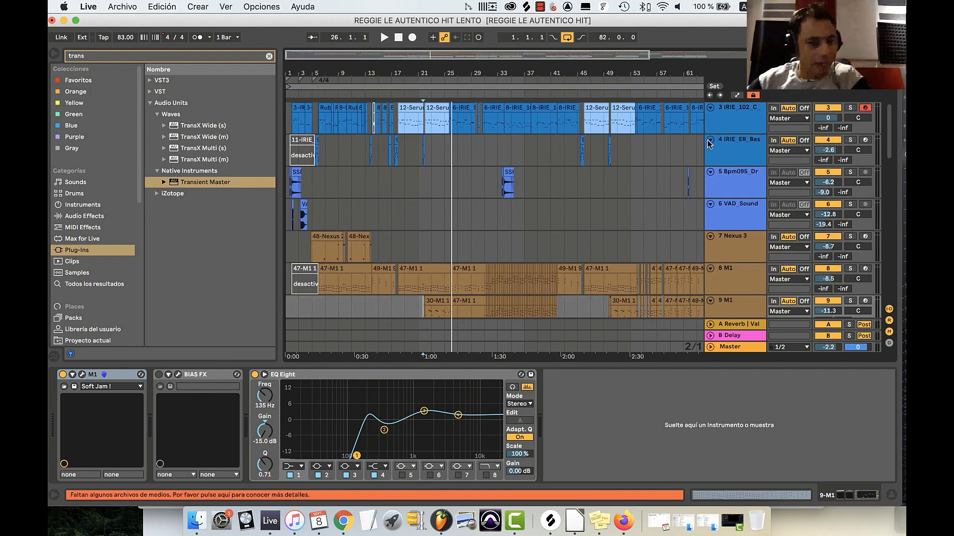
pyautogui.scroll(-6, 709, 144)
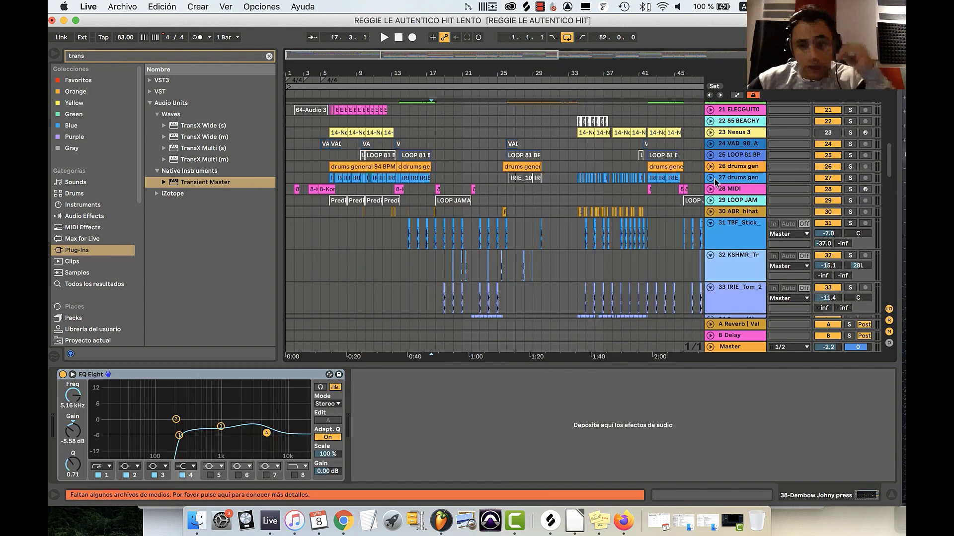
pyautogui.click(711, 177)
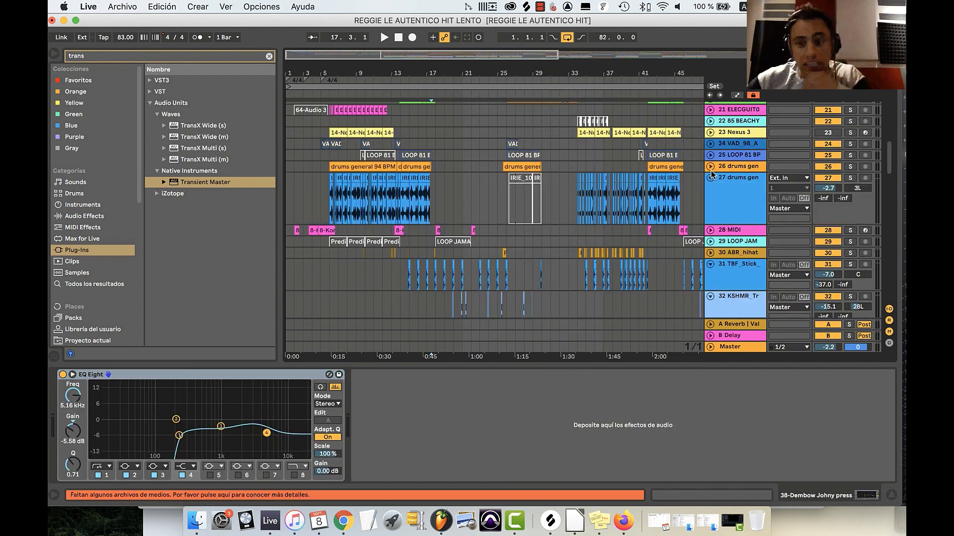
pyautogui.click(711, 169)
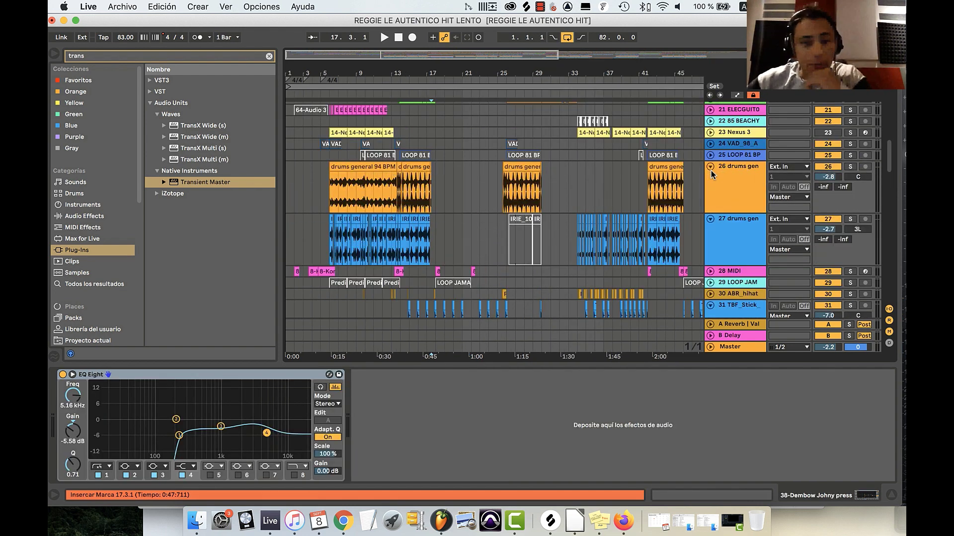
# - Play the general drum loops on tracks 26 and 27 in solo from bar 6
pyautogui.click(327, 195)
pyautogui.click(853, 167)
pyautogui.press('space')
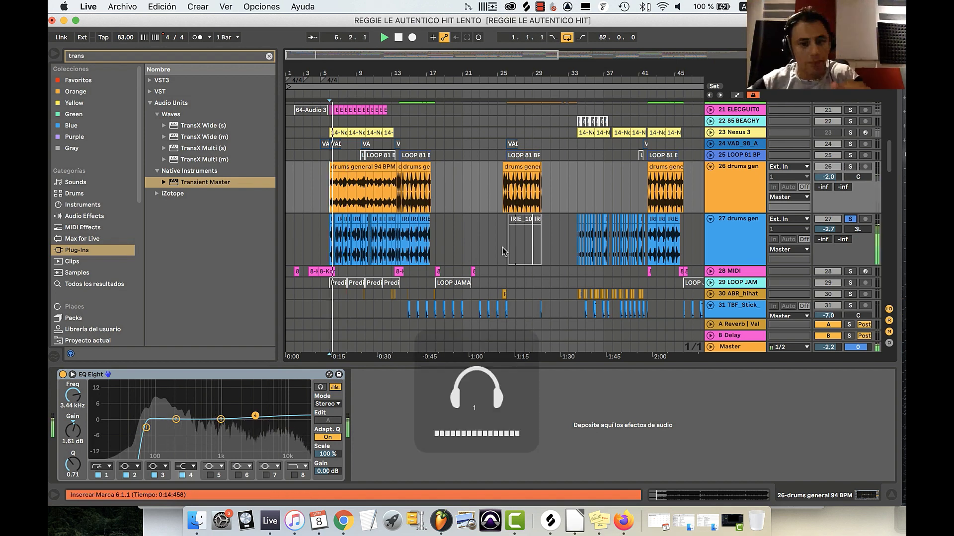
pyautogui.scroll(-5, 503, 251)
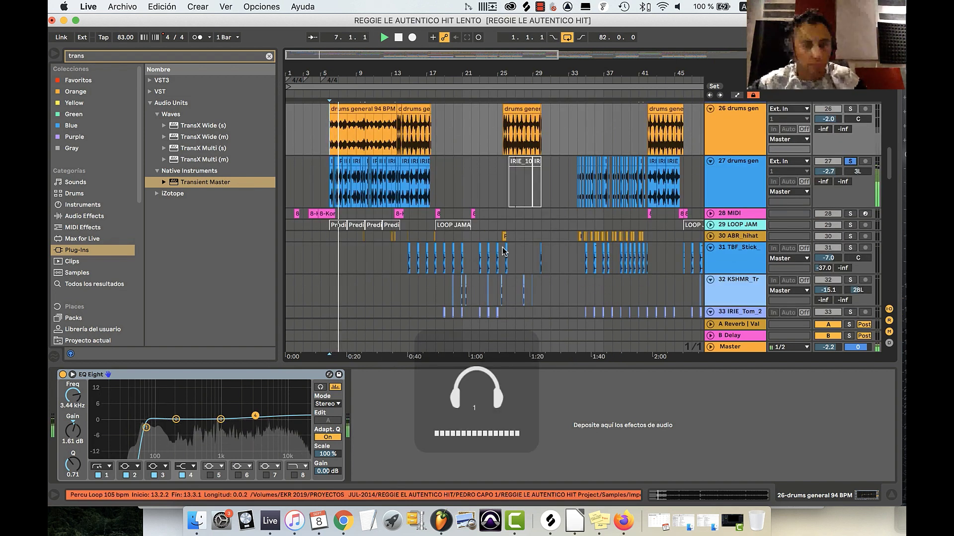
# - Solo the three dembow tracks 36, 37 and 38 together and play them from bar 18
pyautogui.scroll(-4, 440, 204)
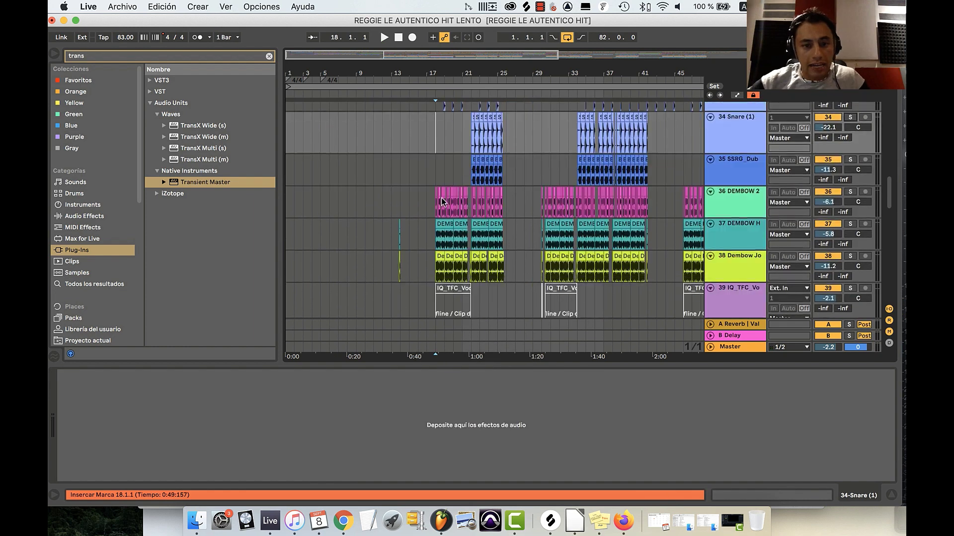
pyautogui.scroll(-5, 443, 200)
pyautogui.scroll(4, 453, 167)
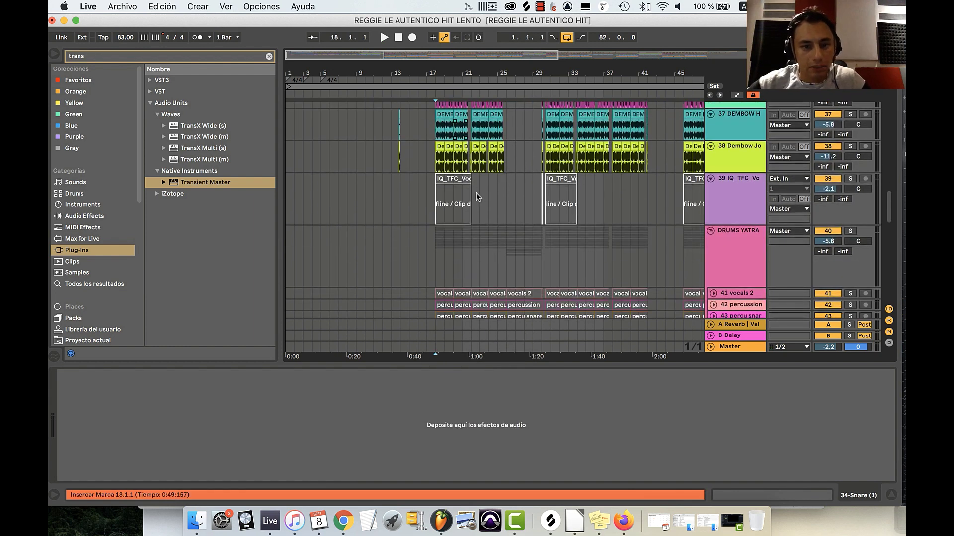
pyautogui.hscroll(3, 455, 258)
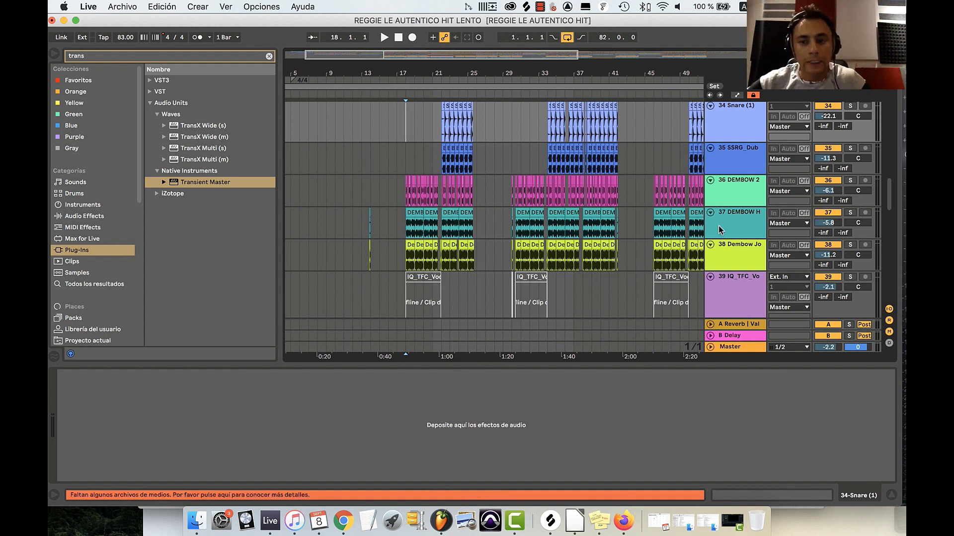
pyautogui.click(851, 180)
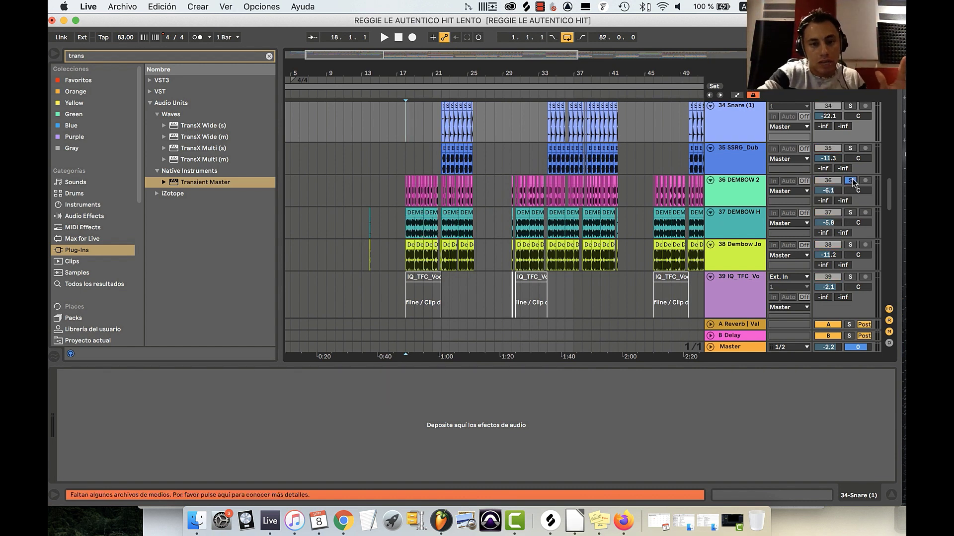
pyautogui.click(850, 213)
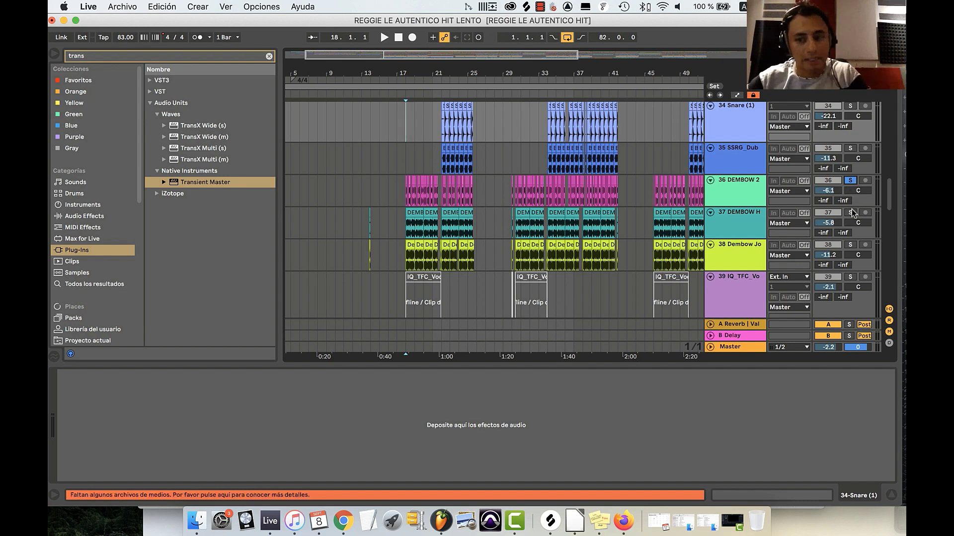
pyautogui.click(850, 245)
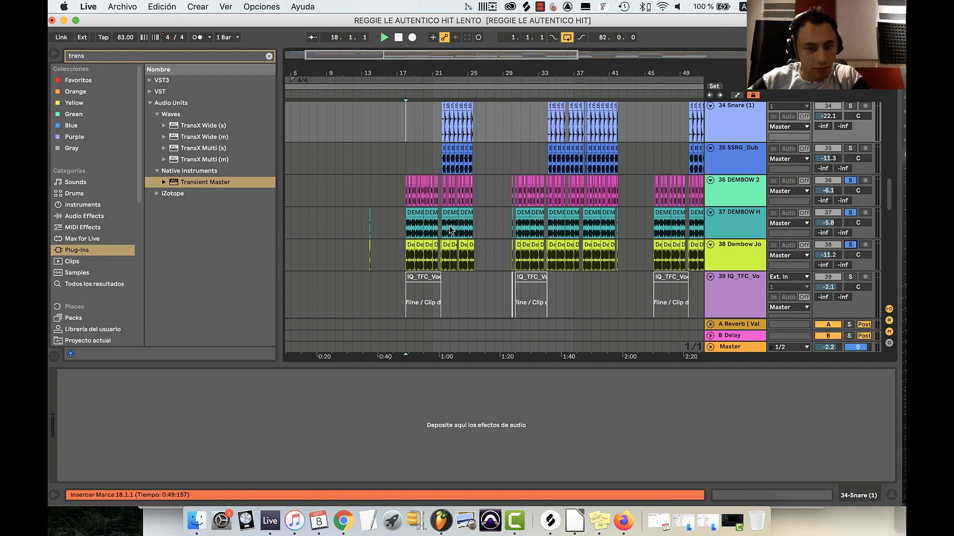
# - Stop the dembow playback, solo the druns group instead and play it from bar 18
pyautogui.scroll(-5, 449, 228)
pyautogui.scroll(-5, 449, 227)
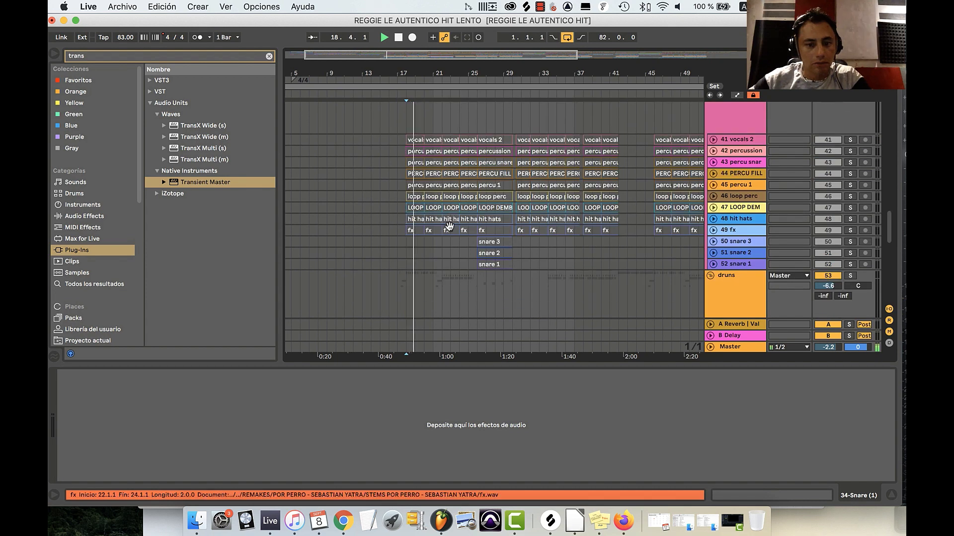
pyautogui.scroll(15, 449, 227)
pyautogui.press('space')
pyautogui.scroll(-15, 450, 230)
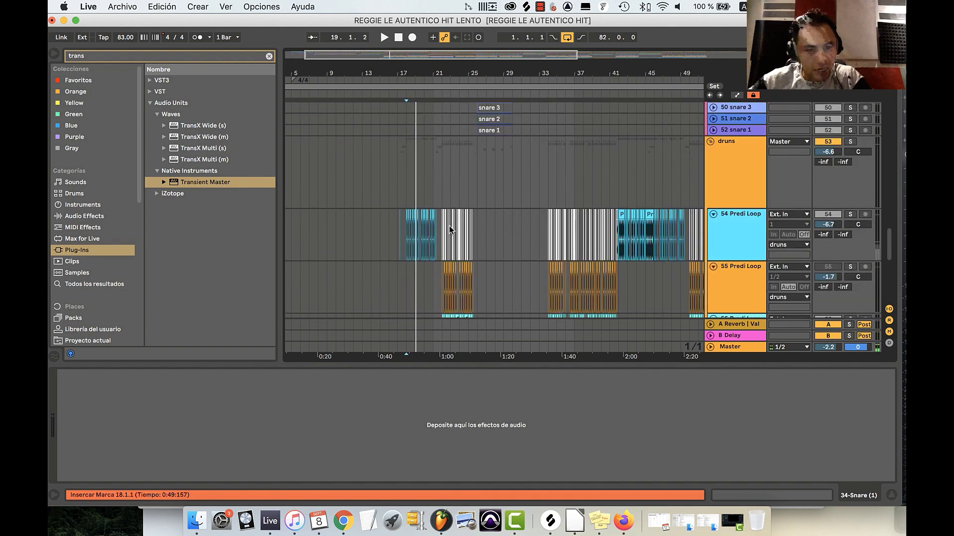
pyautogui.scroll(-5, 450, 229)
pyautogui.scroll(10, 490, 201)
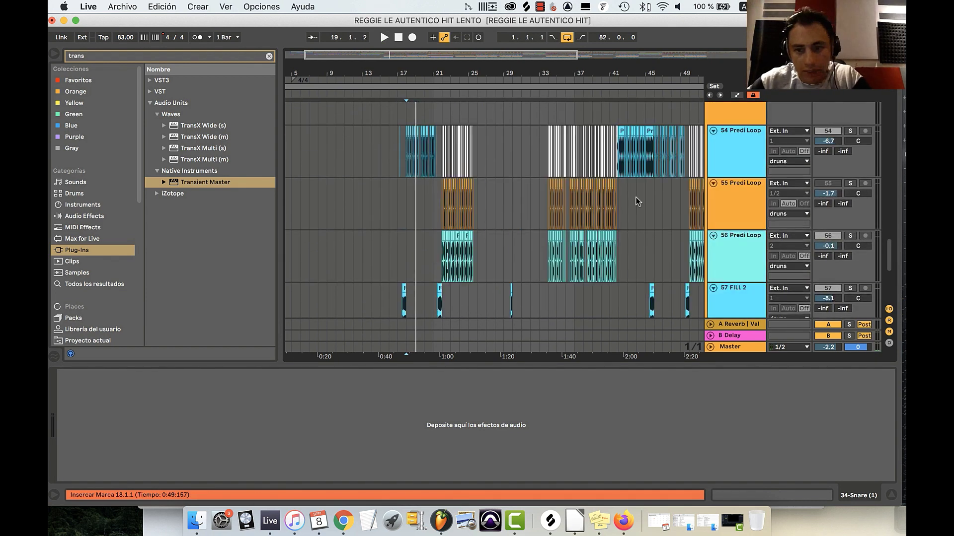
pyautogui.click(740, 204)
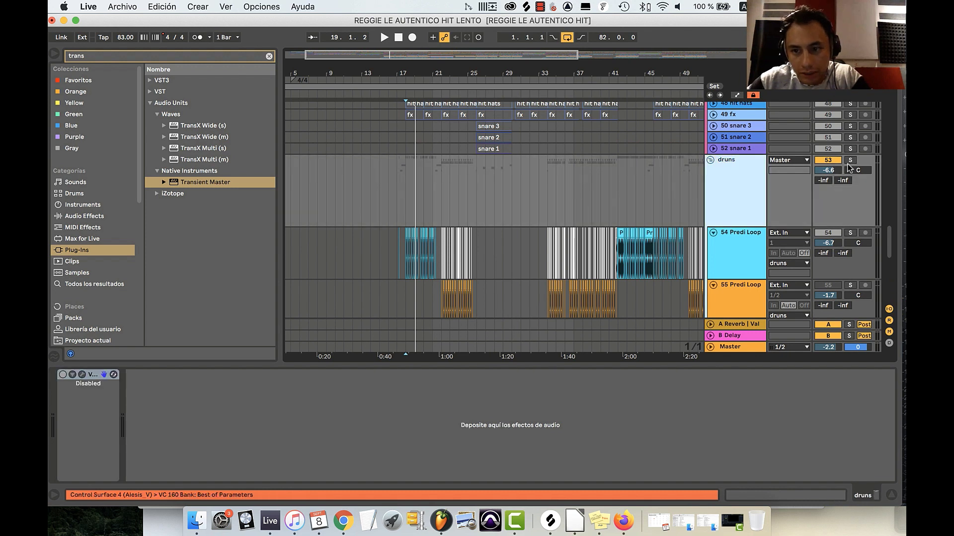
pyautogui.click(849, 161)
pyautogui.press('space')
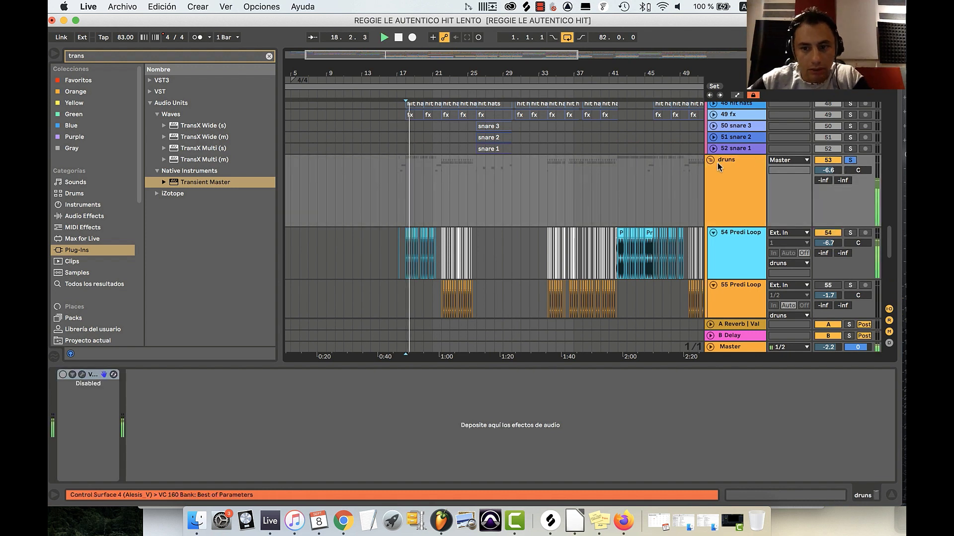
# - Play the soloed druns group's Predi Loop tracks from bar 22 and stop playback
pyautogui.click(717, 162)
pyautogui.click(711, 161)
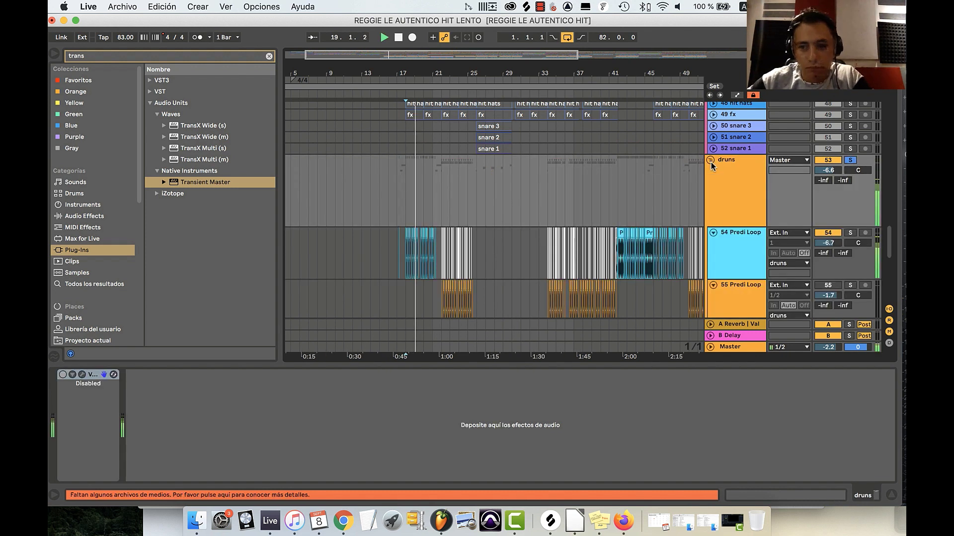
pyautogui.scroll(-3, 711, 162)
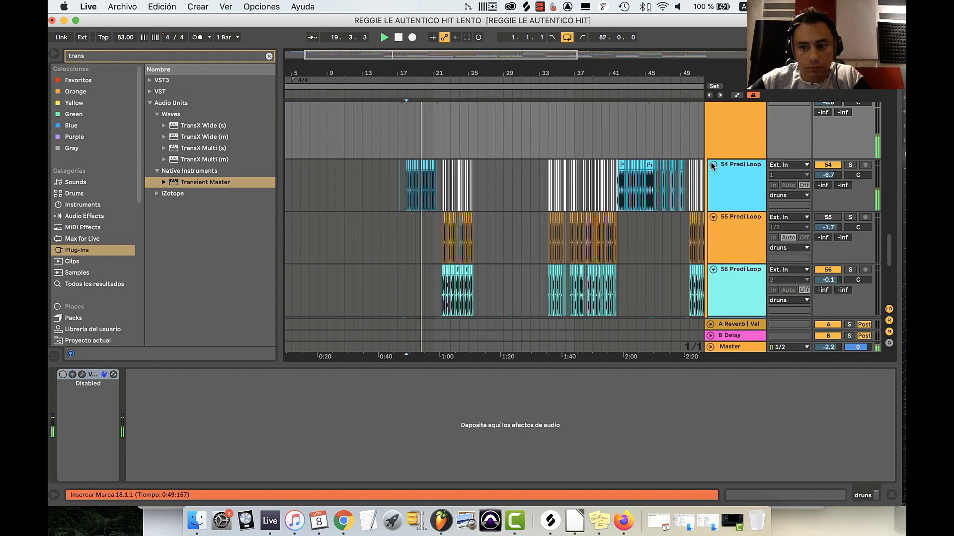
pyautogui.press('+')
pyautogui.press('+')
pyautogui.press('+')
pyautogui.press('+')
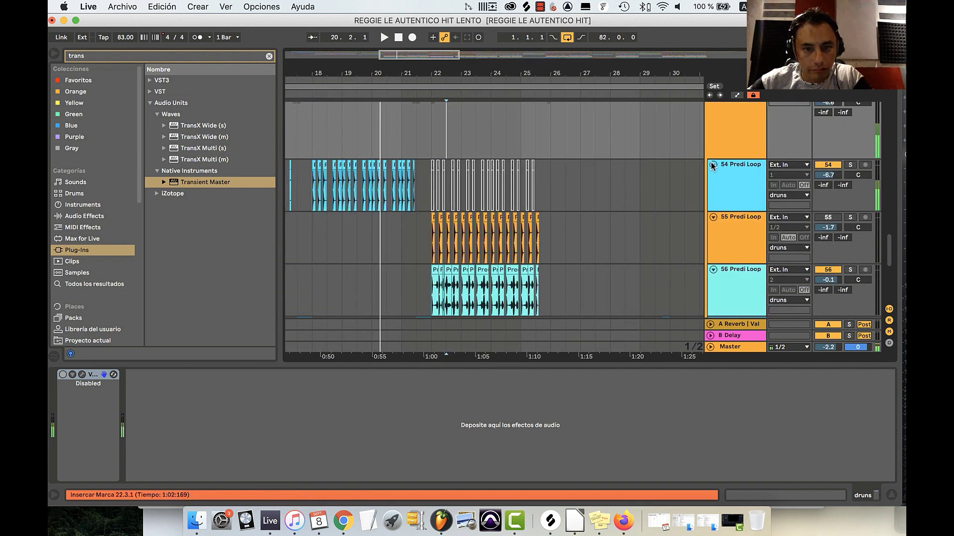
pyautogui.click(434, 138)
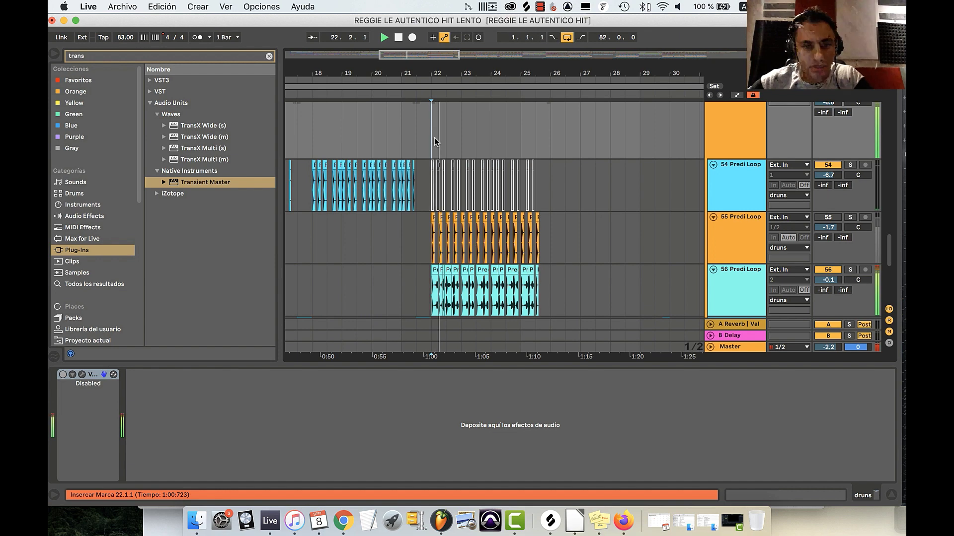
pyautogui.press('-')
pyautogui.press('-')
pyautogui.scroll(-4, 434, 140)
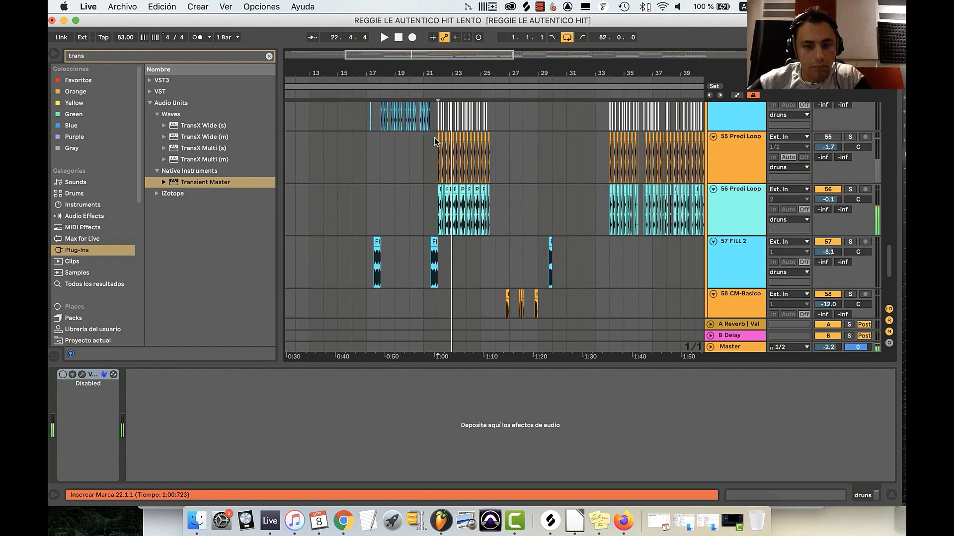
# - Play the druns loops from bar 22 and lower the volume of Predi Loop track 56 to -2.0 dB
pyautogui.click(437, 212)
pyautogui.press('+')
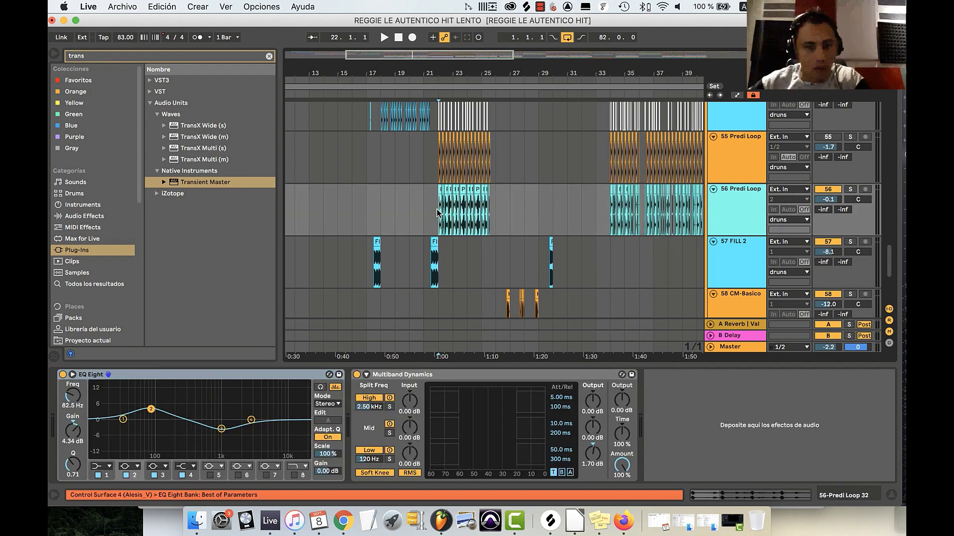
pyautogui.press('space')
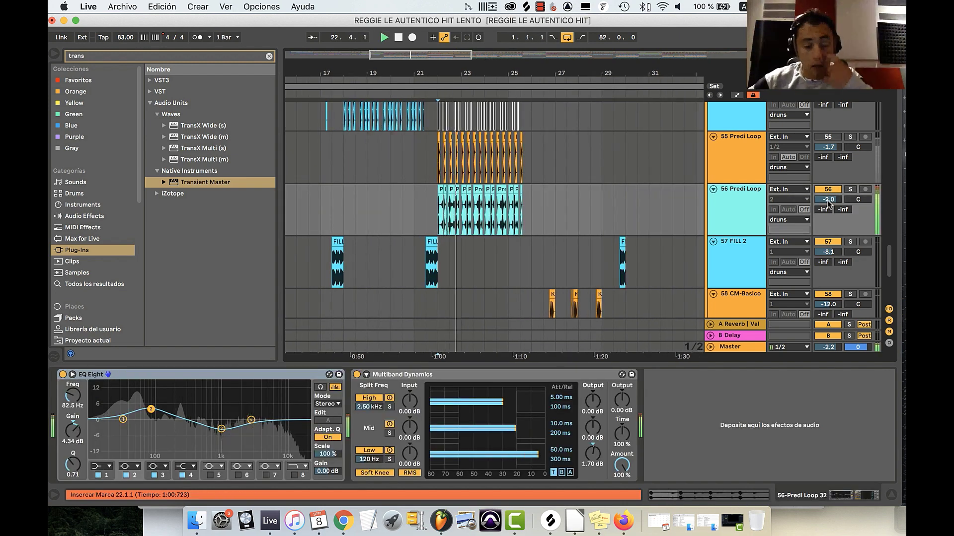
pyautogui.scroll(2, 827, 201)
pyautogui.scroll(3, 827, 200)
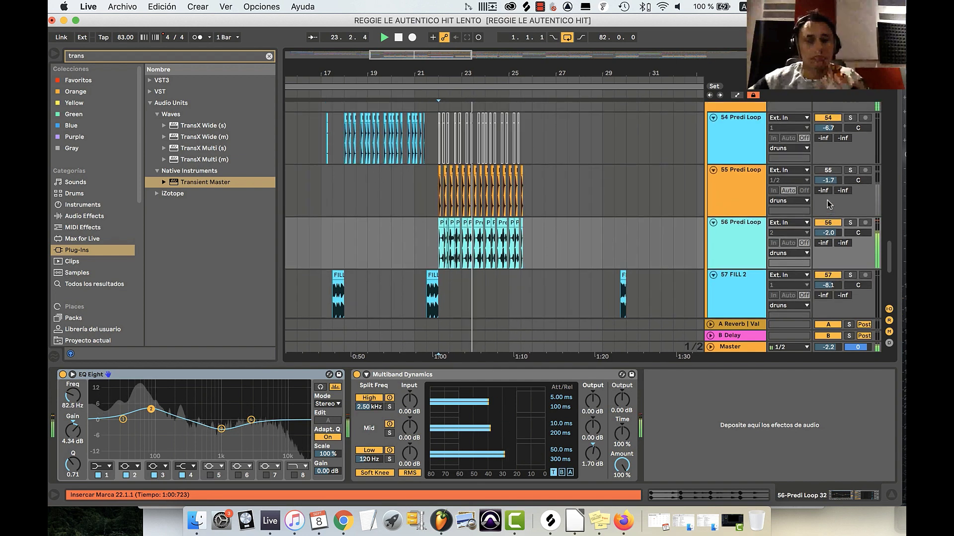
pyautogui.scroll(-1, 827, 201)
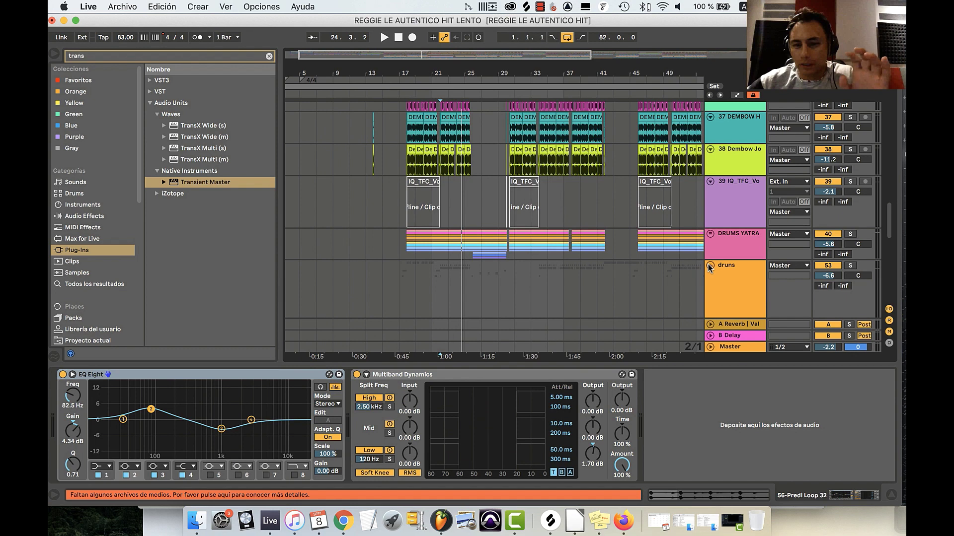
# - Collapse the druns group and select tracks 33 through 38 together
pyautogui.click(709, 267)
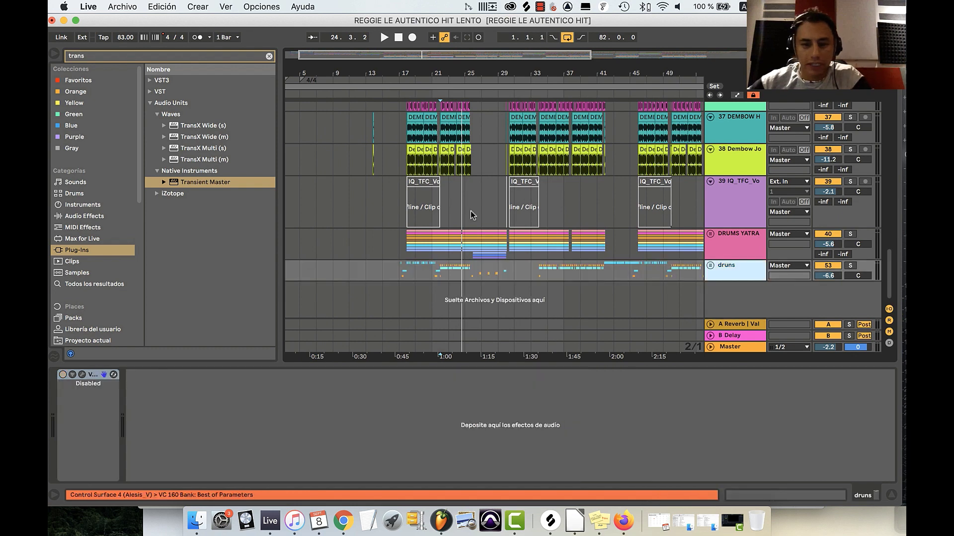
pyautogui.scroll(3, 449, 204)
pyautogui.scroll(5, 452, 206)
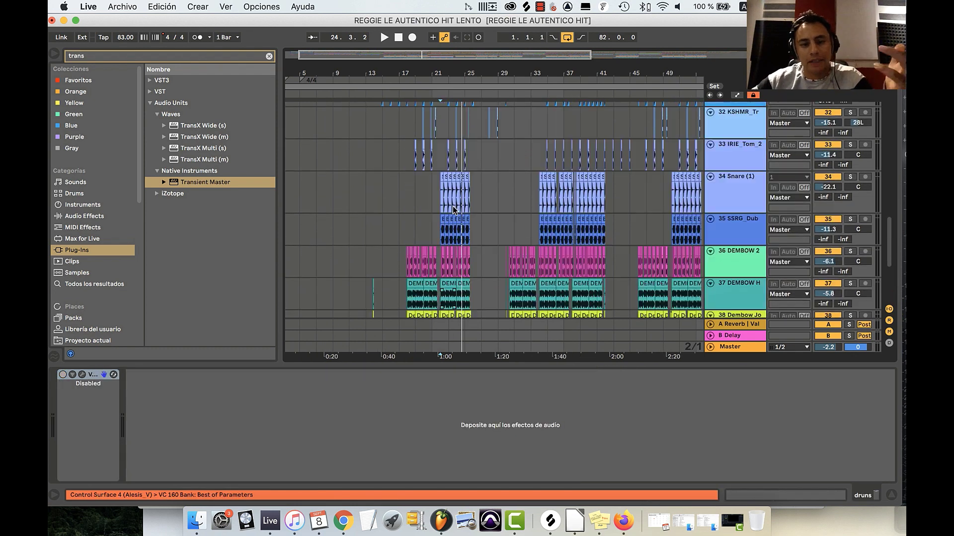
pyautogui.scroll(-2, 752, 290)
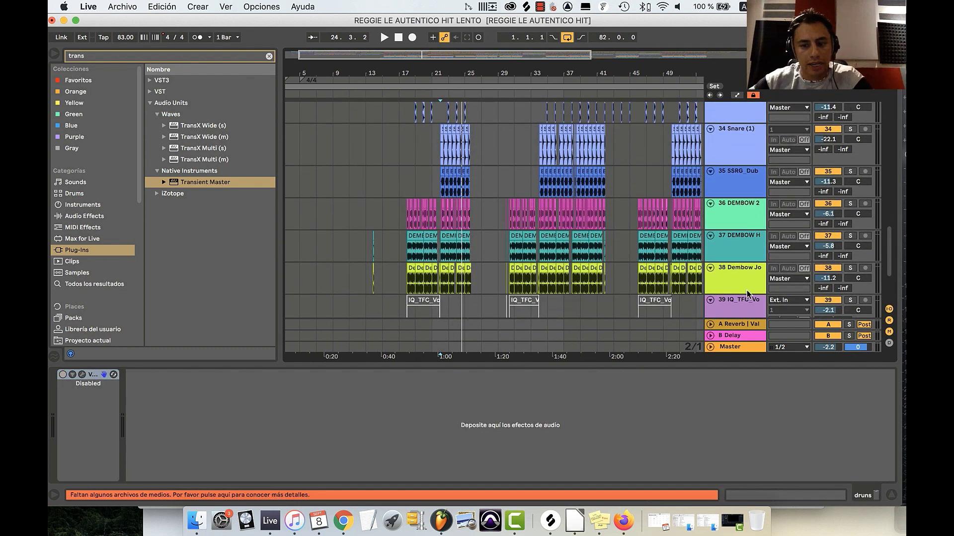
pyautogui.click(746, 290)
pyautogui.scroll(4, 739, 265)
pyautogui.click(716, 184)
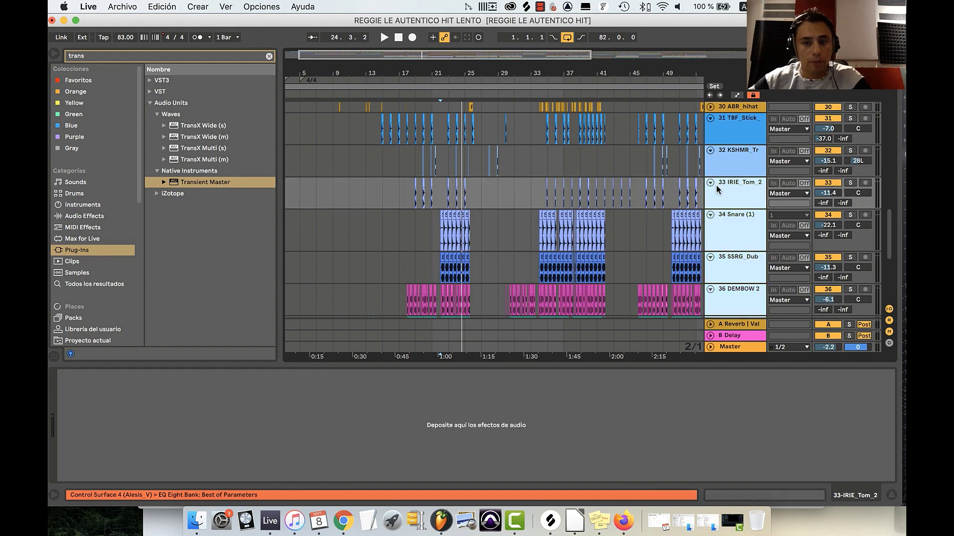
# - Solo and unfold the SSRG_Dub effect track 16 and set its volume to 0.8 dB
pyautogui.scroll(10, 387, 183)
pyautogui.scroll(5, 307, 193)
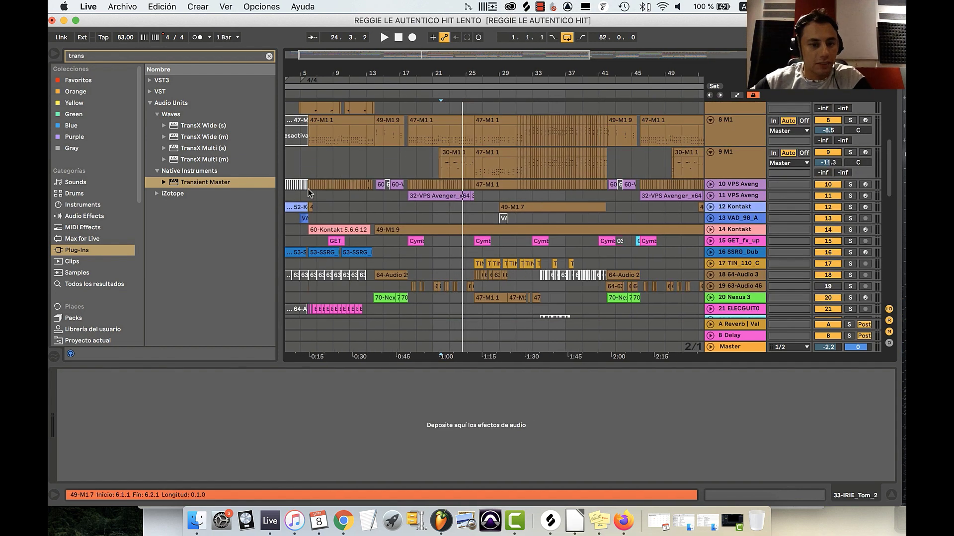
pyautogui.hscroll(-3, 313, 193)
pyautogui.click(305, 197)
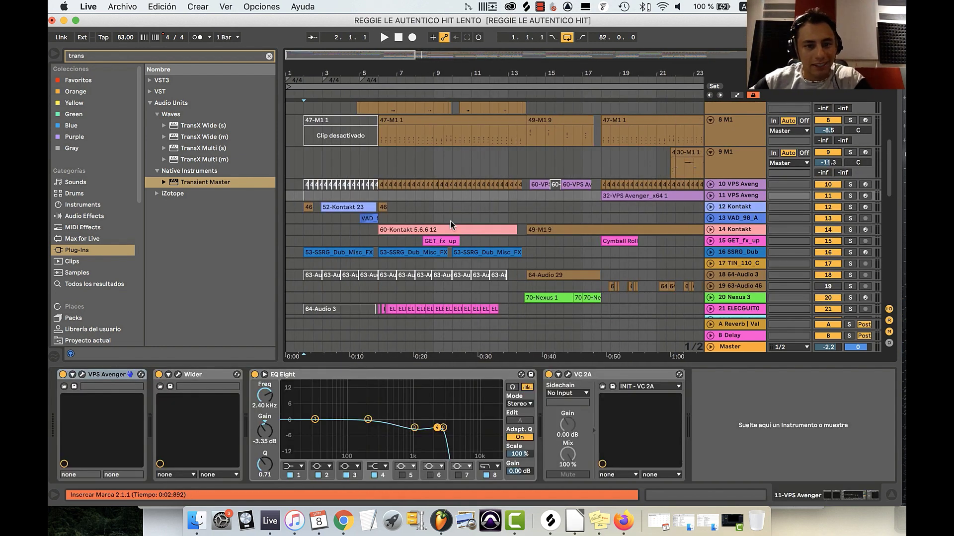
pyautogui.click(847, 252)
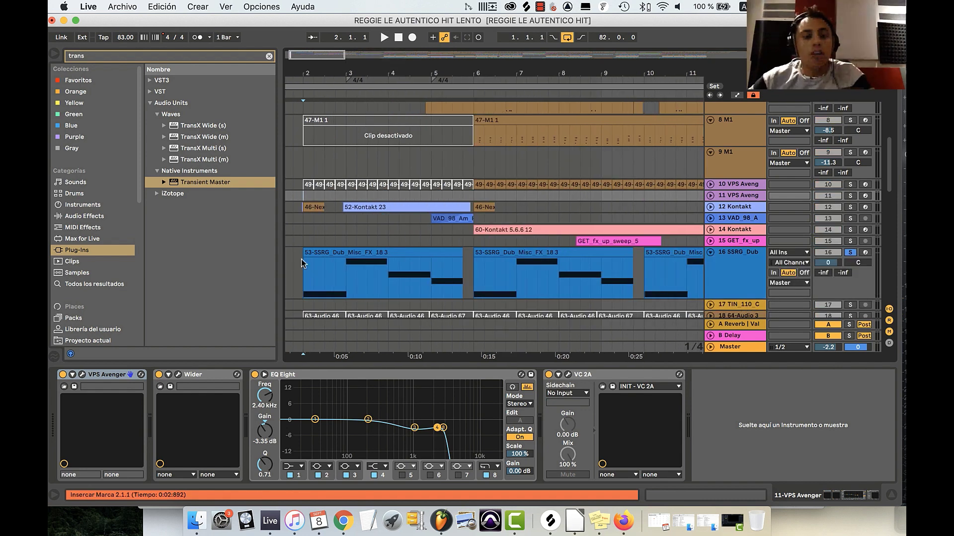
pyautogui.click(728, 277)
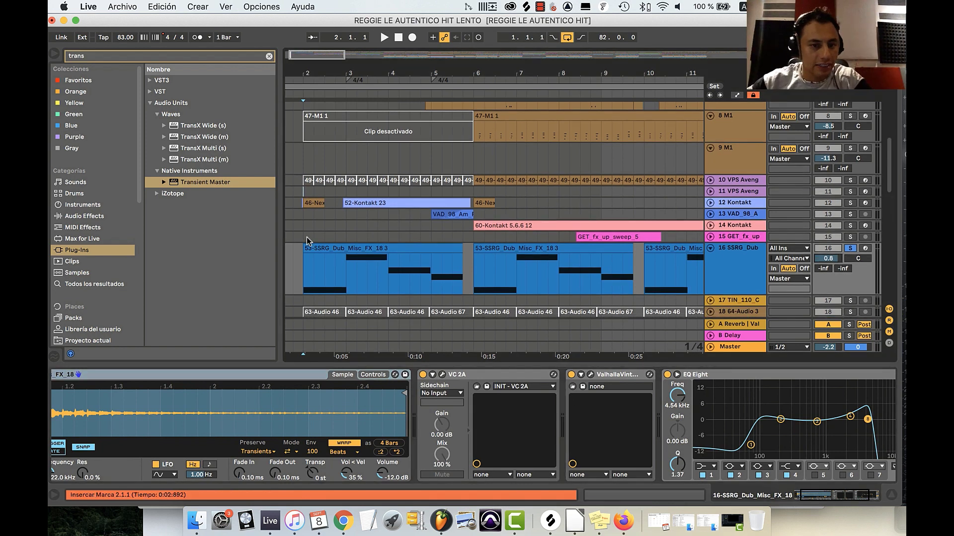
# - Play the soloed SSRG_Dub track from bar 2
pyautogui.click(302, 238)
pyautogui.press('space')
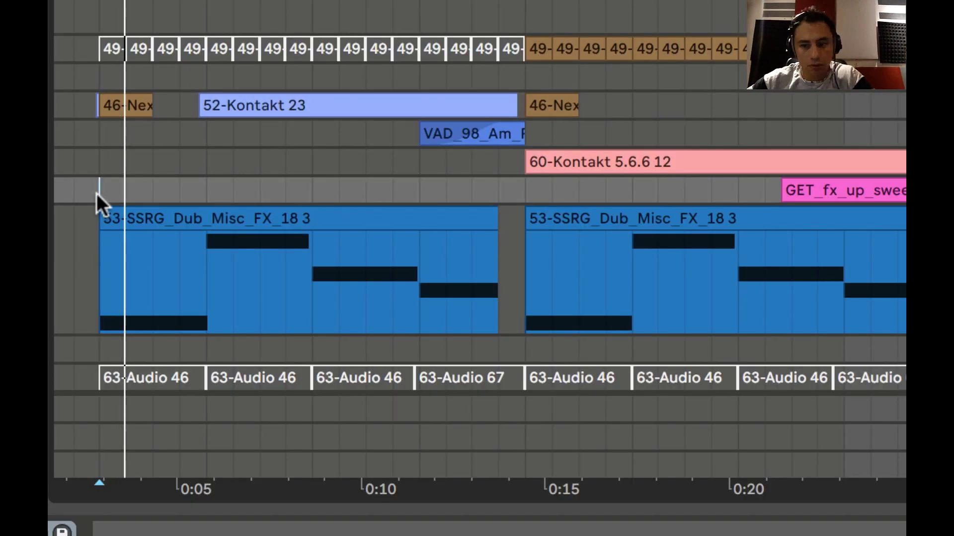
pyautogui.press('Down')
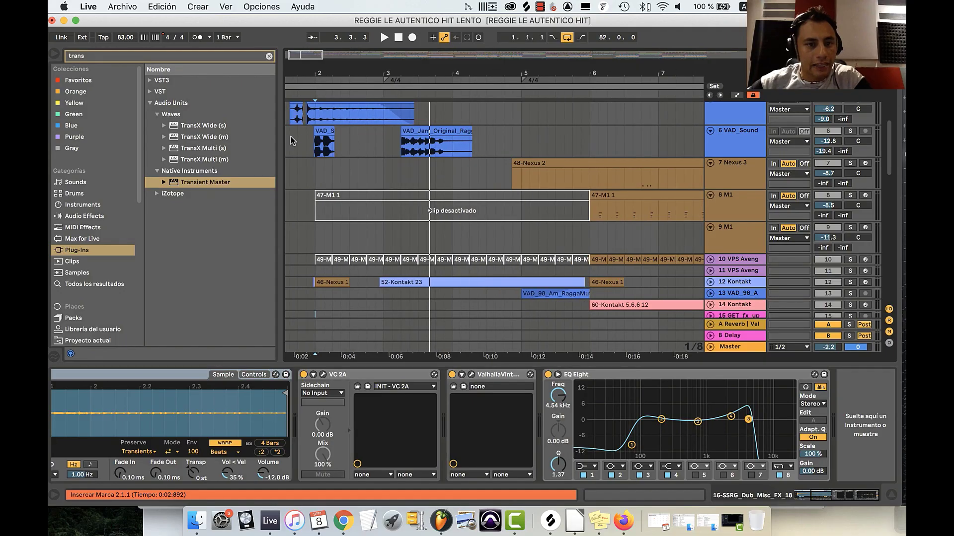
# - Solo effect track 5 and vocal track 6 together and play them from just before bar 2
pyautogui.click(291, 137)
pyautogui.scroll(2, 798, 112)
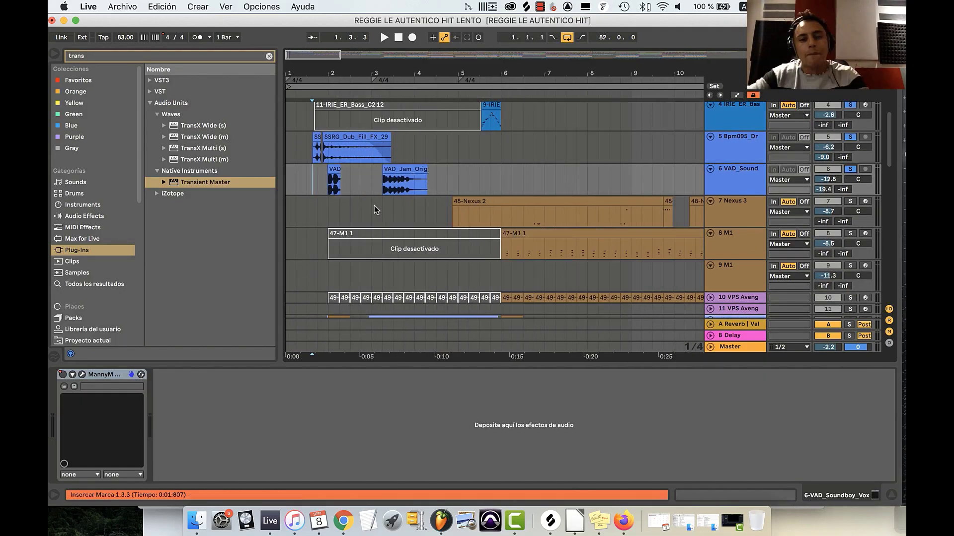
pyautogui.press('space')
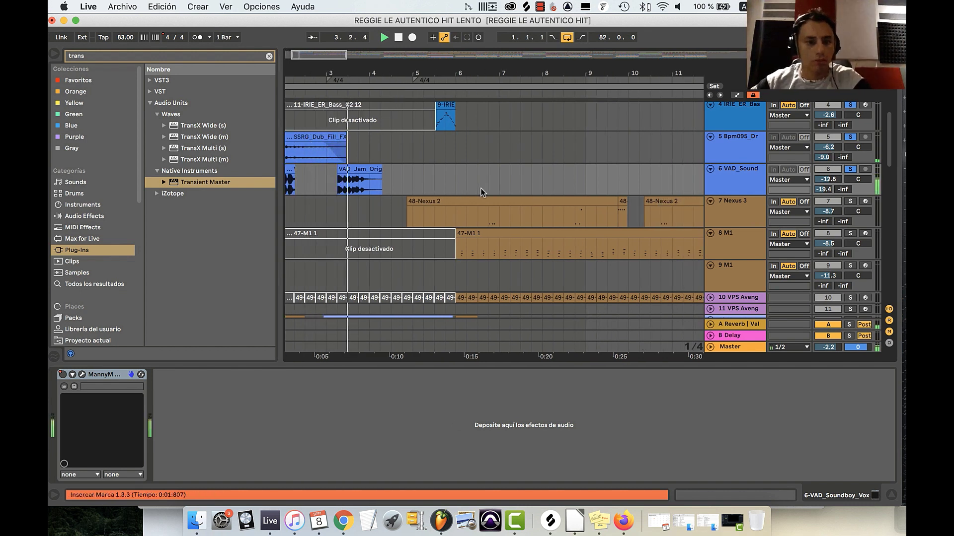
# - Clear the solos on tracks 5 and 6 and listen to the full mix up to bar 8 while reviewing the arrangement
pyautogui.click(850, 168)
pyautogui.scroll(-1, 849, 169)
pyautogui.scroll(-3, 454, 160)
pyautogui.scroll(-3, 449, 159)
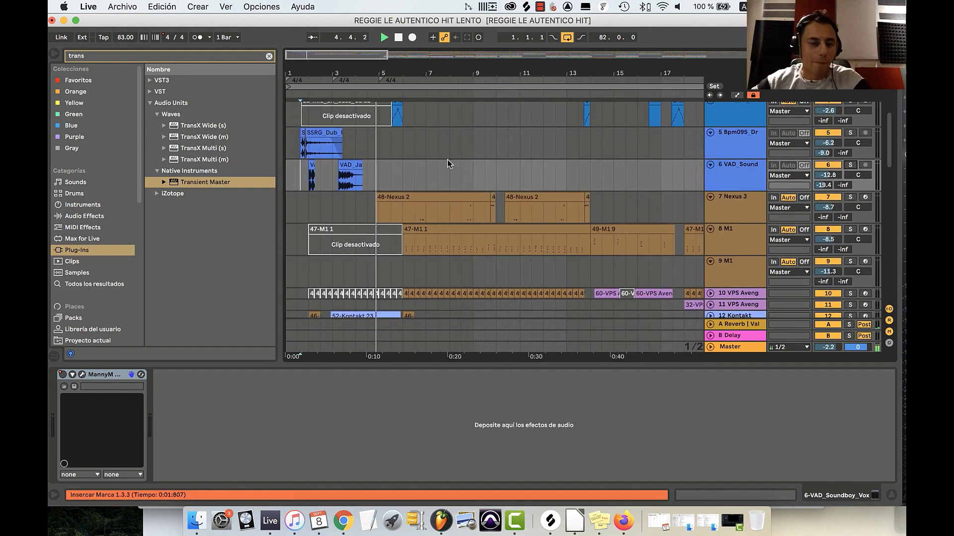
pyautogui.scroll(-3, 440, 167)
pyautogui.scroll(5, 432, 172)
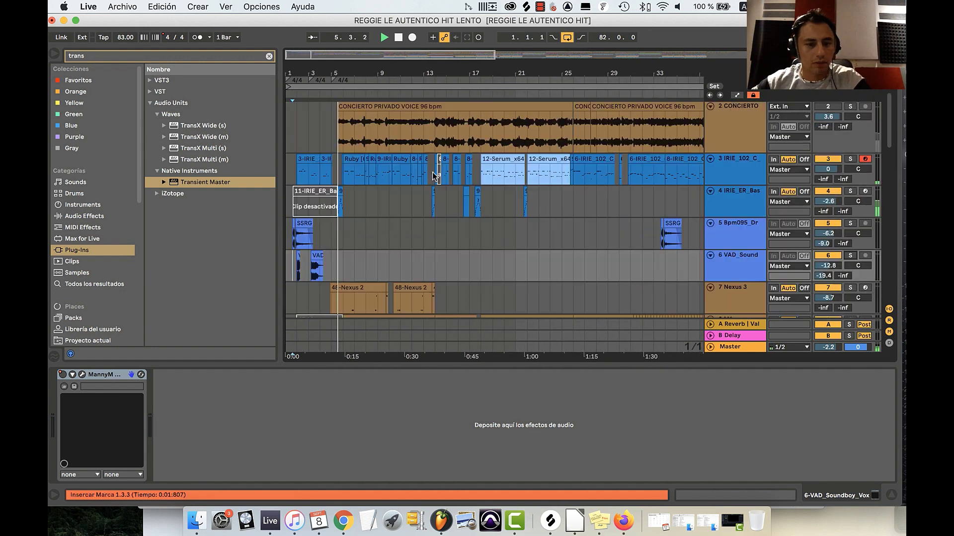
pyautogui.scroll(-3, 432, 172)
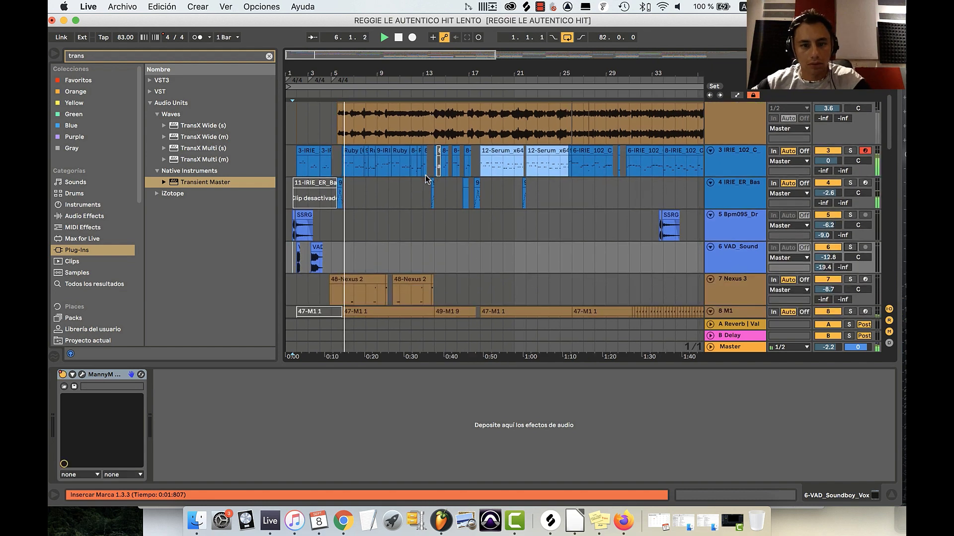
pyautogui.scroll(-1, 426, 175)
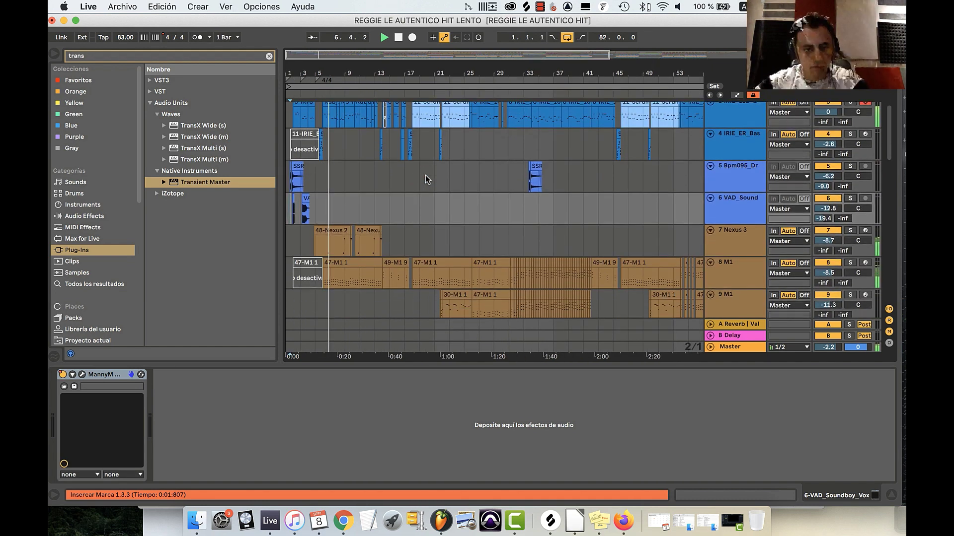
pyautogui.scroll(-1, 425, 174)
pyautogui.scroll(-3, 425, 175)
pyautogui.scroll(-1, 421, 188)
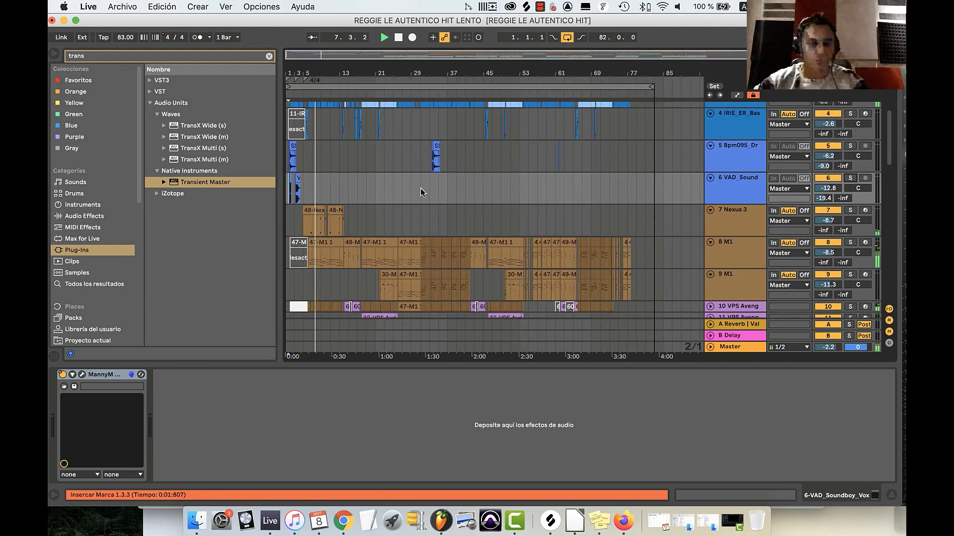
pyautogui.scroll(-2, 421, 188)
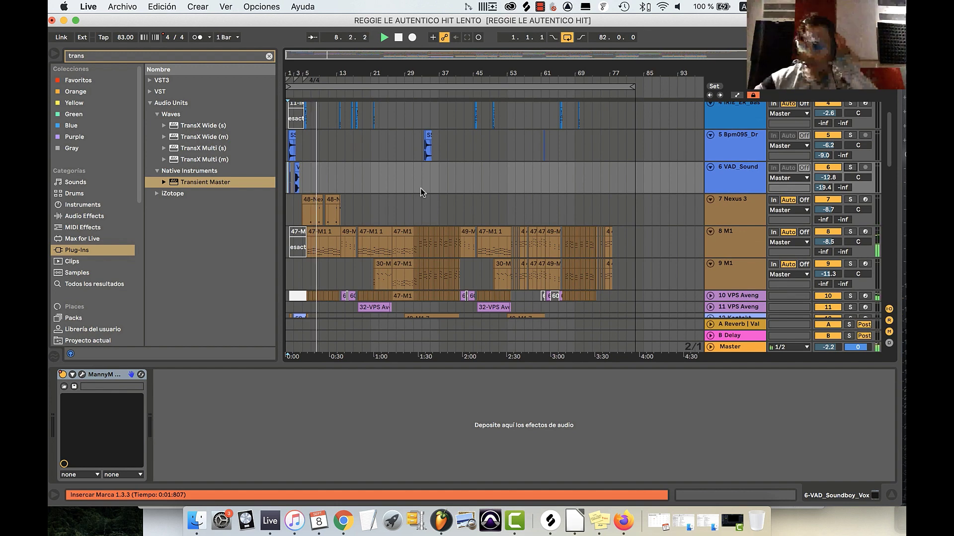
# - Unfold Kontakt track 14 to show its notes while the full mix plays
pyautogui.scroll(-2, 421, 188)
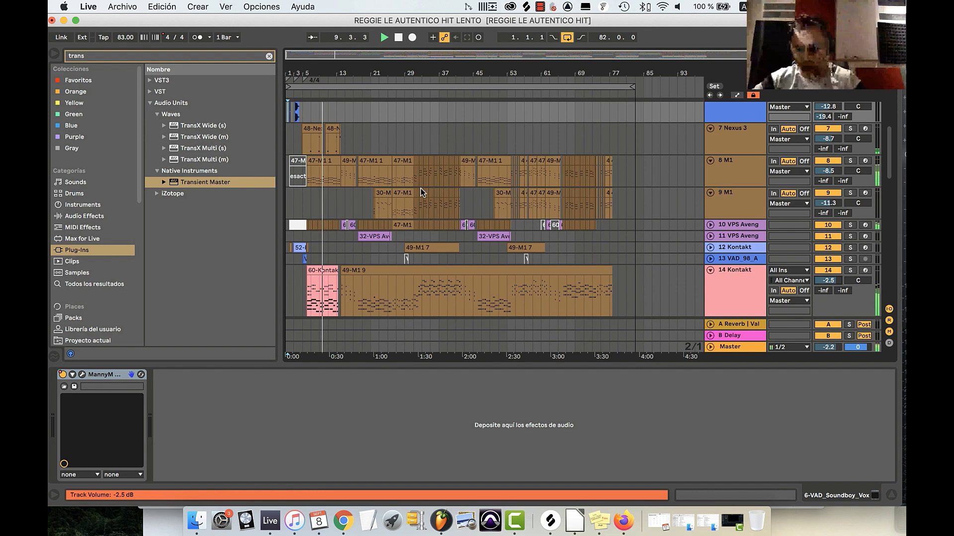
pyautogui.scroll(-3, 420, 189)
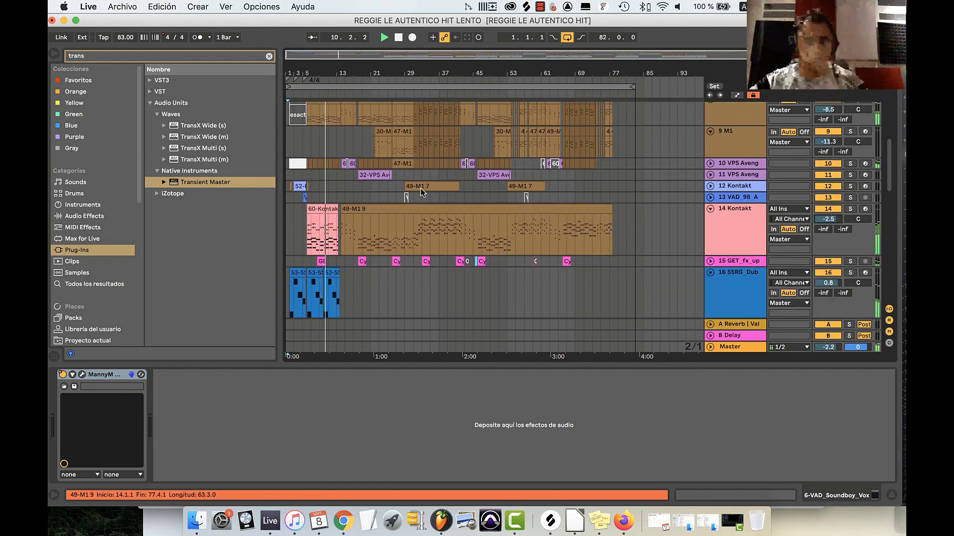
pyautogui.scroll(1, 420, 188)
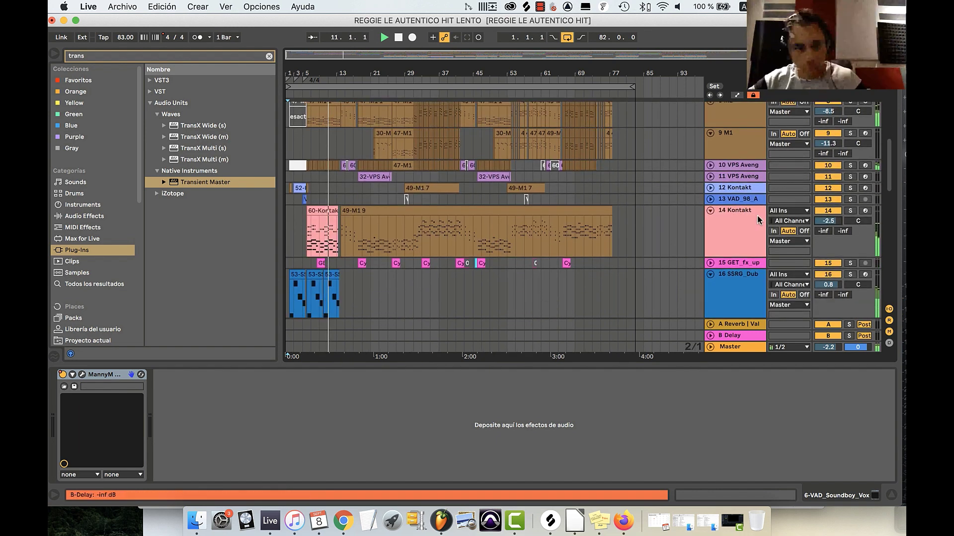
# - Look over the instrument, effect and drum tracks up and down the arrangement while the full mix plays up to bar 17
pyautogui.scroll(-1, 757, 215)
pyautogui.scroll(-3, 757, 215)
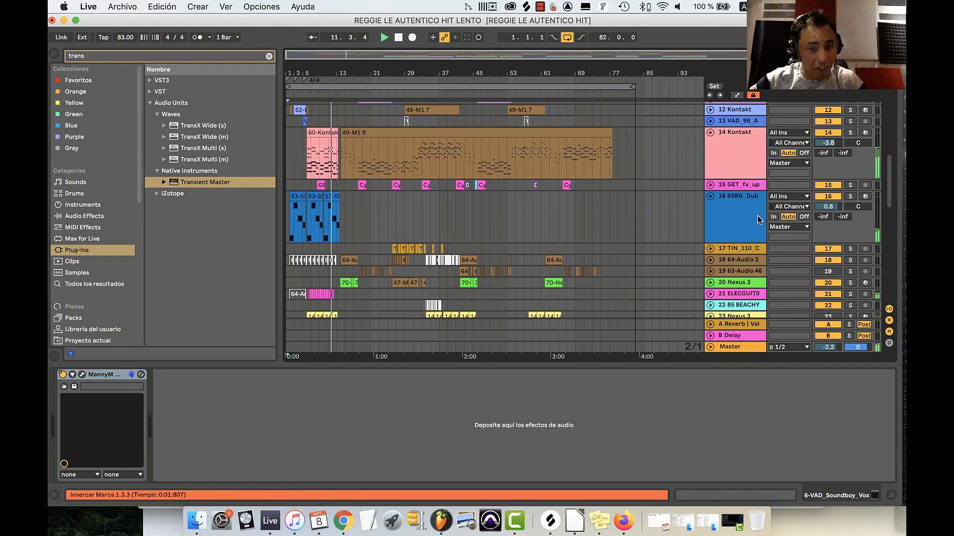
pyautogui.scroll(-3, 757, 216)
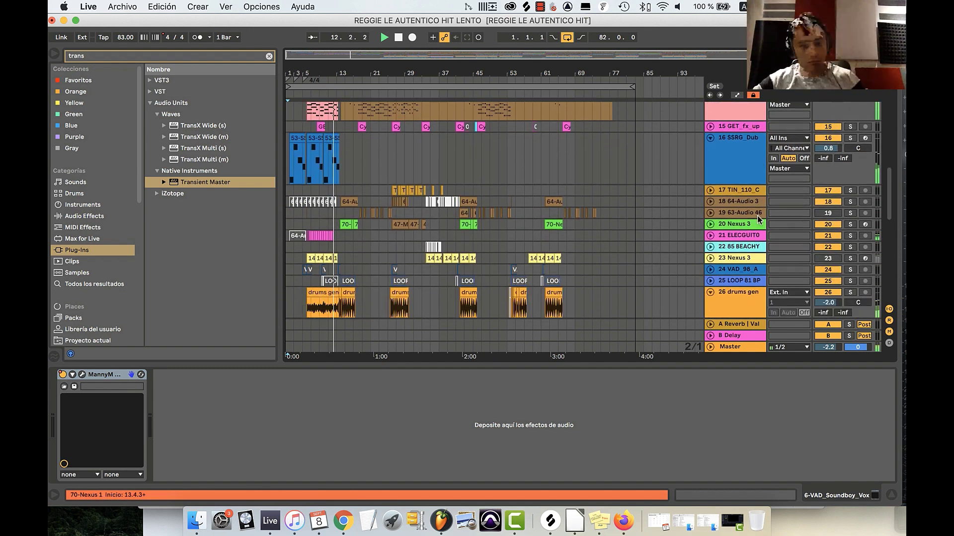
pyautogui.scroll(-3, 757, 215)
pyautogui.scroll(3, 758, 217)
pyautogui.scroll(8, 758, 218)
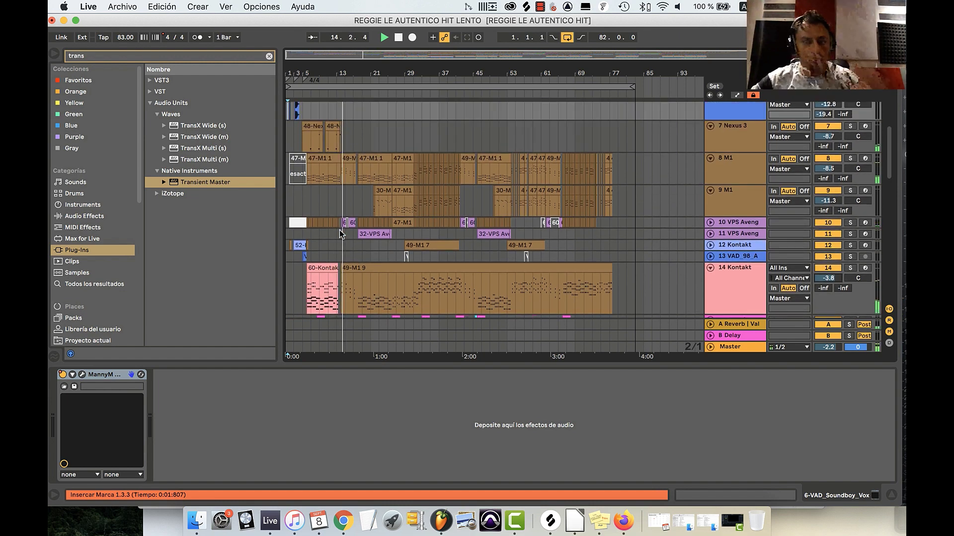
pyautogui.scroll(-3, 339, 230)
pyautogui.scroll(4, 339, 231)
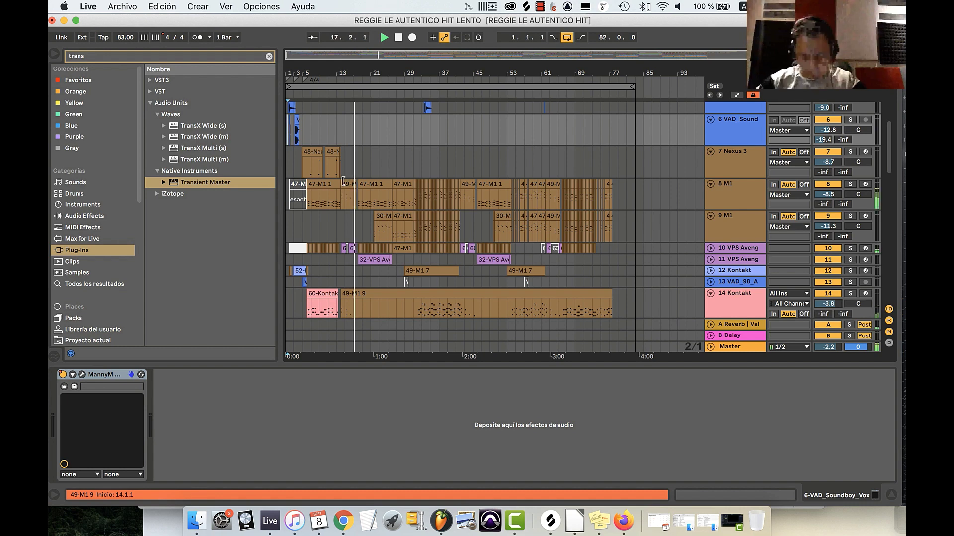
# - Play the full mix from bar 18, stop it, and examine the folded drum, dembow and instrument tracks in the arrangement
pyautogui.press('space')
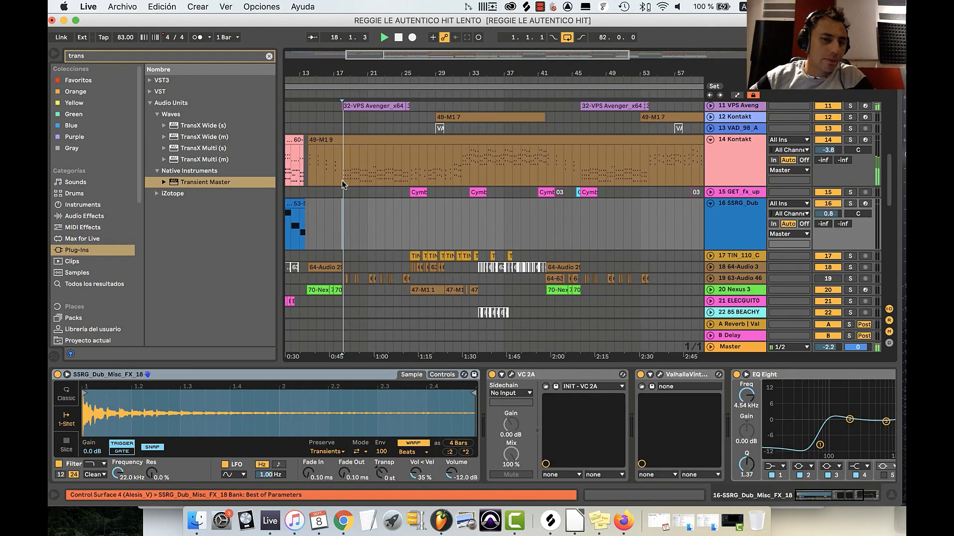
pyautogui.scroll(-3, 341, 181)
pyautogui.scroll(-5, 342, 181)
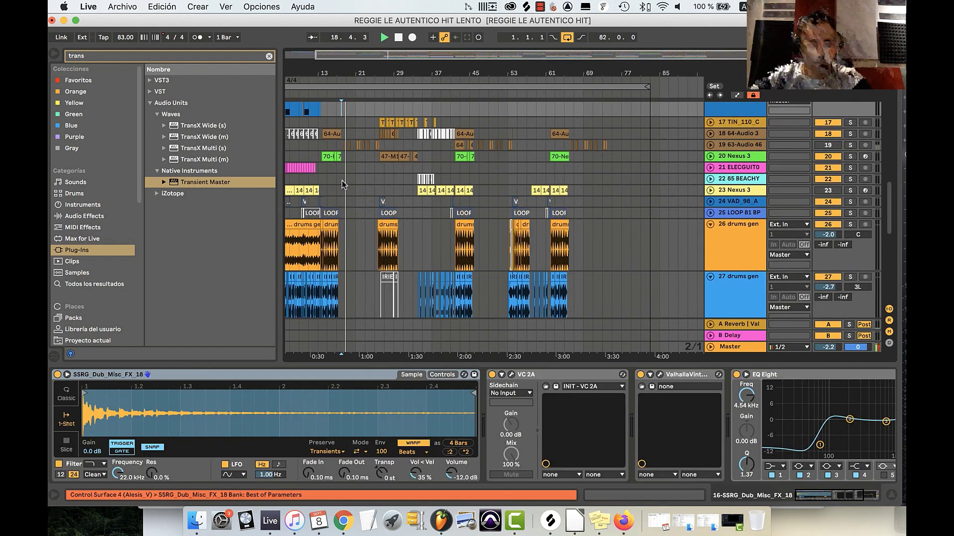
pyautogui.scroll(-10, 342, 180)
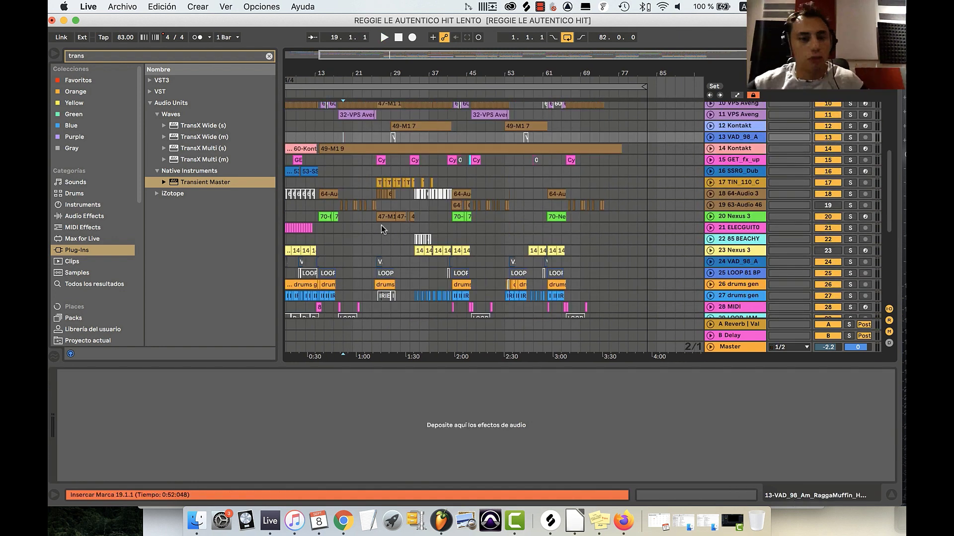
pyautogui.scroll(-7, 382, 222)
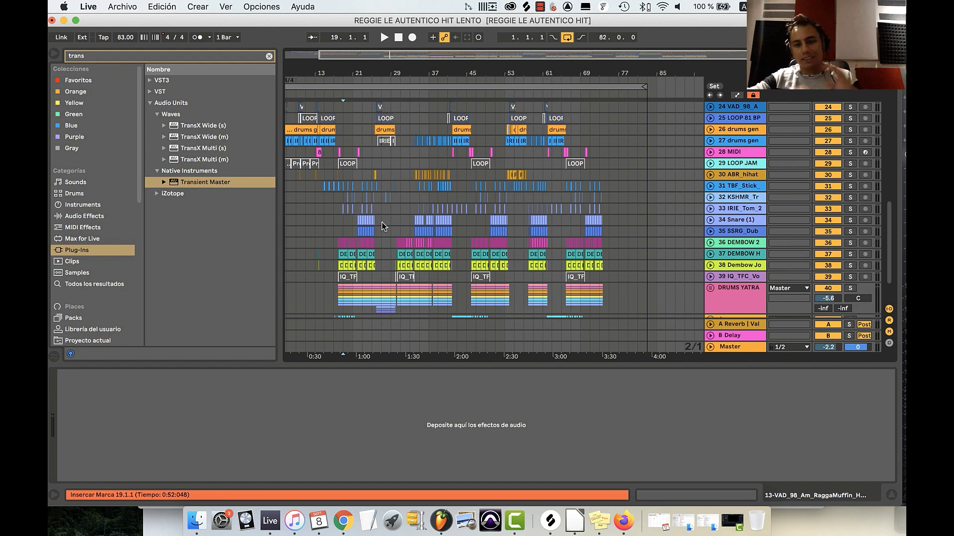
pyautogui.scroll(6, 381, 222)
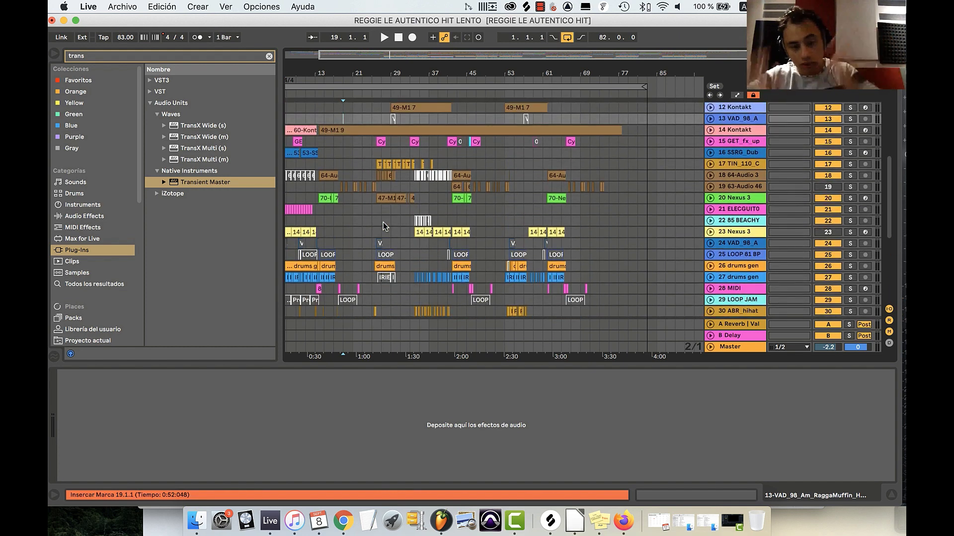
pyautogui.scroll(5, 354, 207)
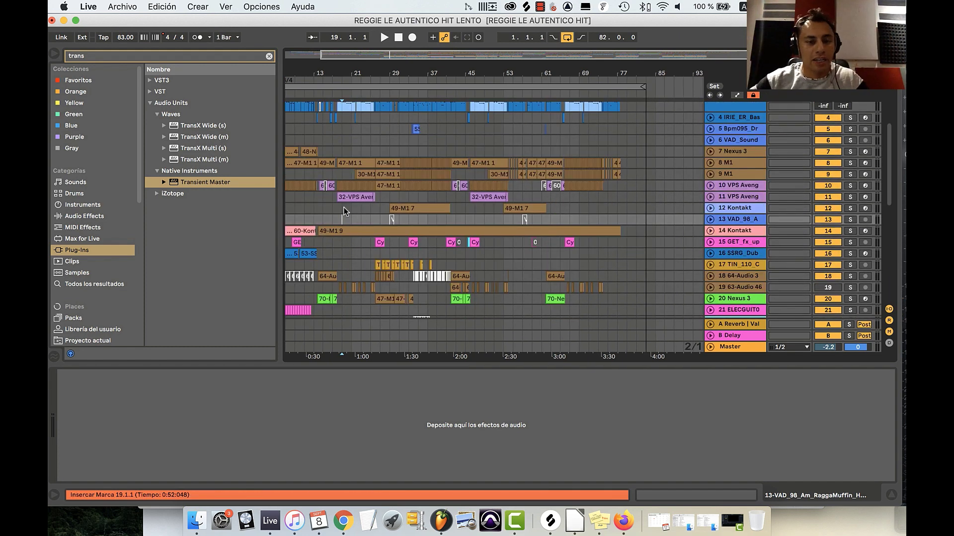
# - Place the insert marker at bar 18 on Kontakt track 12
pyautogui.click(338, 210)
pyautogui.scroll(5, 338, 210)
pyautogui.click(338, 209)
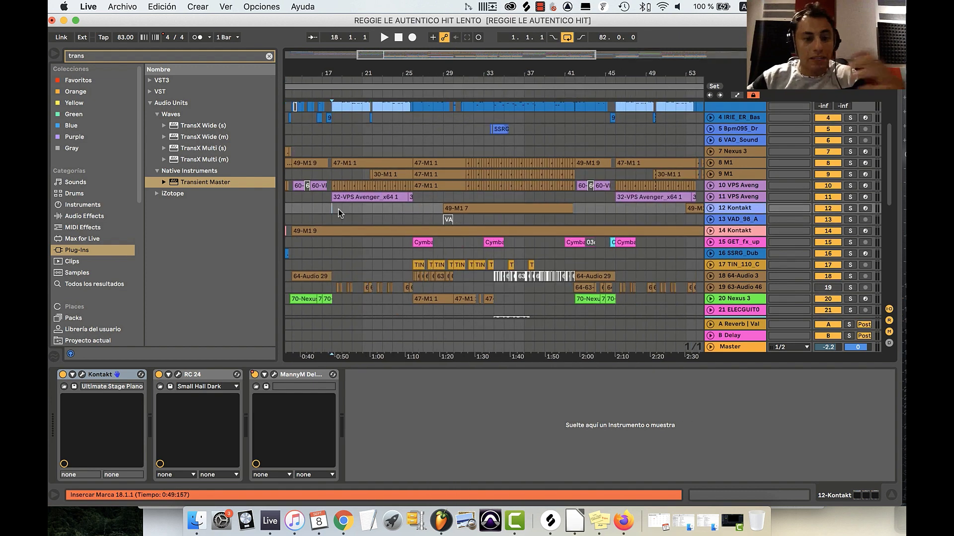
# - Select bass track 3 and fold it in the arrangement
pyautogui.scroll(4, 664, 188)
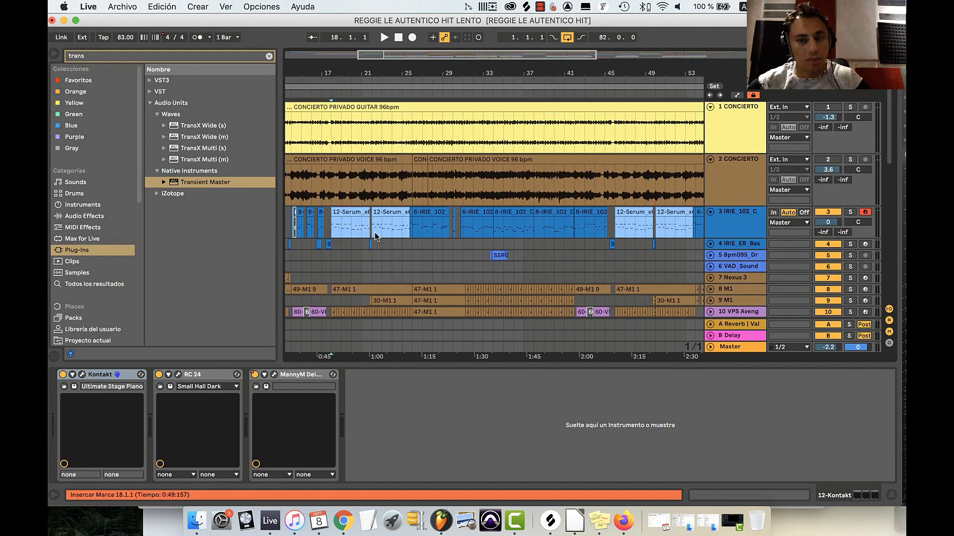
pyautogui.click(744, 226)
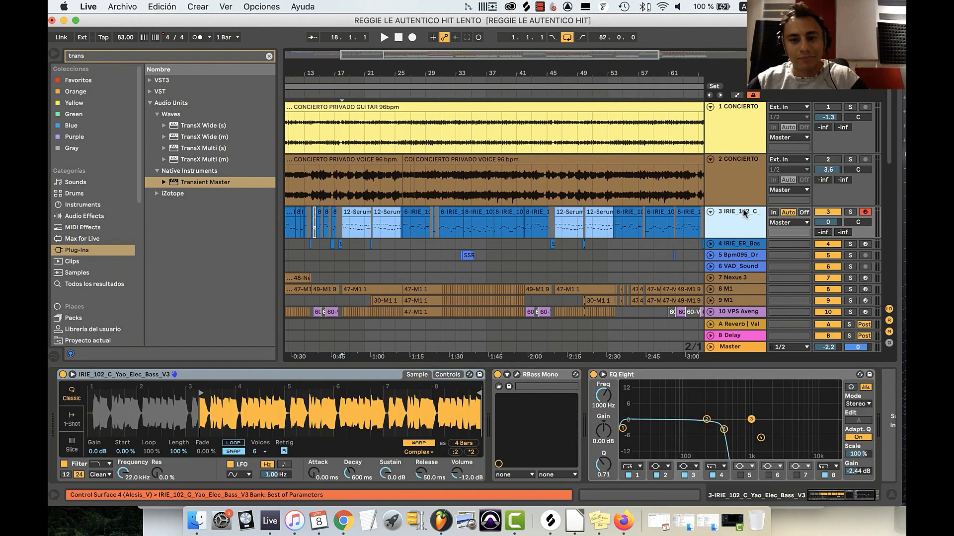
pyautogui.click(710, 212)
pyautogui.scroll(-5, 592, 212)
pyautogui.scroll(-2, 362, 238)
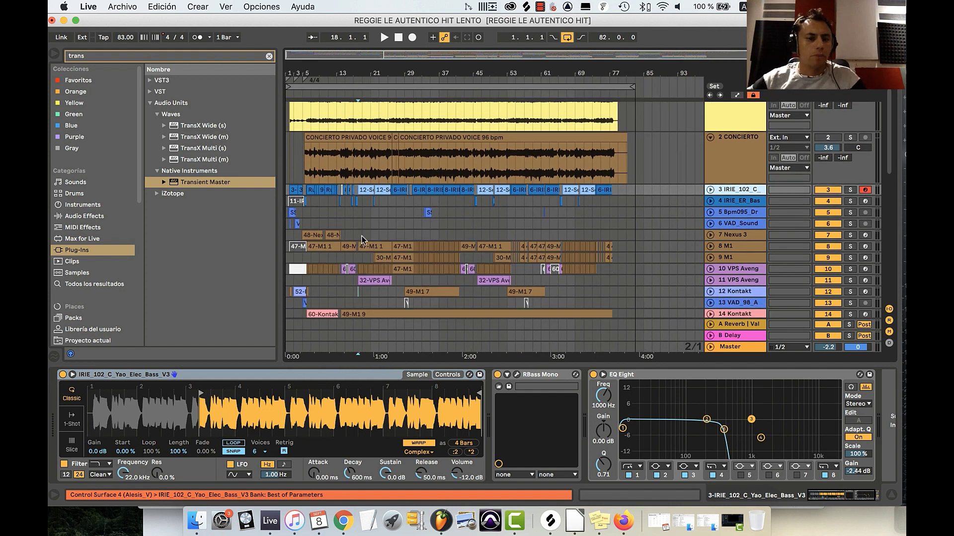
# - Place the insert marker at bar 18 on vocal track 6 and look over the tracks below it
pyautogui.click(363, 222)
pyautogui.scroll(4, 363, 223)
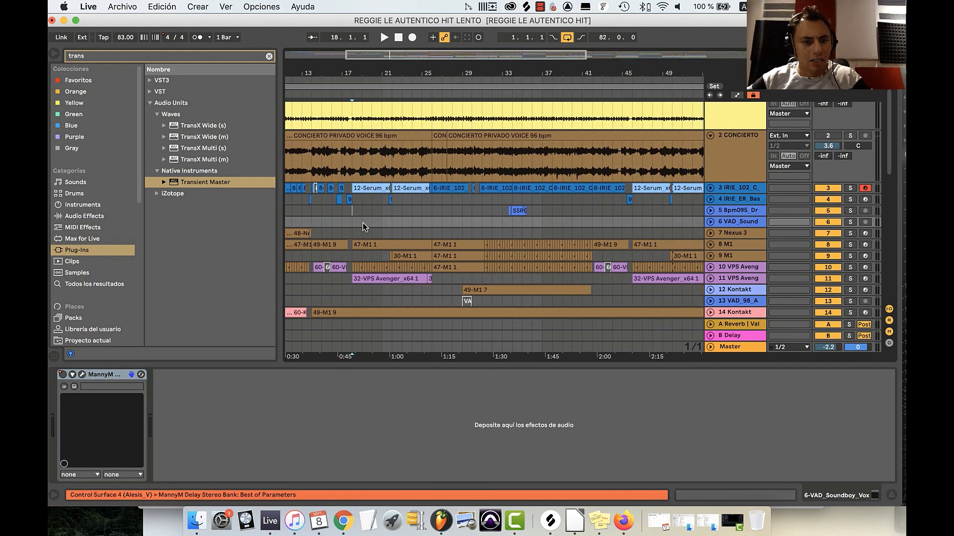
pyautogui.scroll(-4, 363, 222)
pyautogui.scroll(-5, 363, 223)
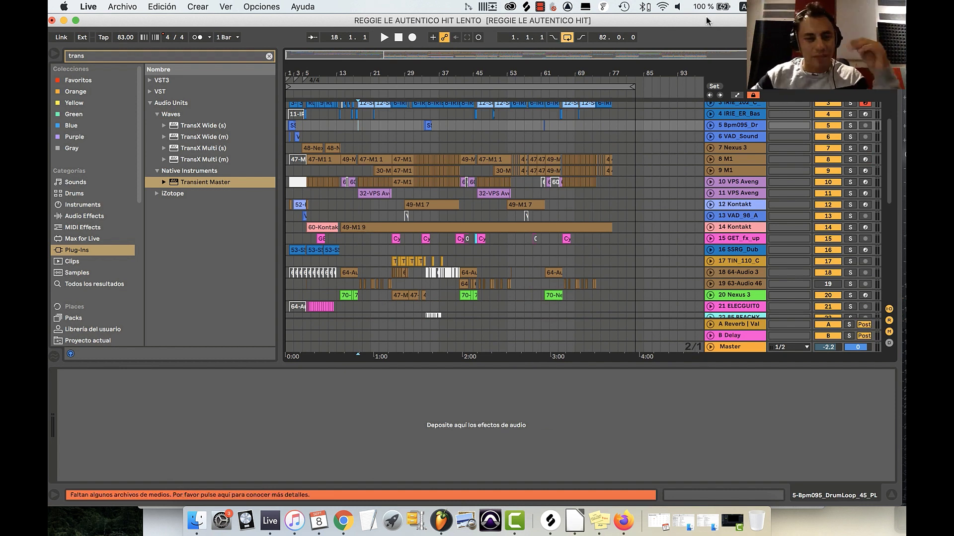